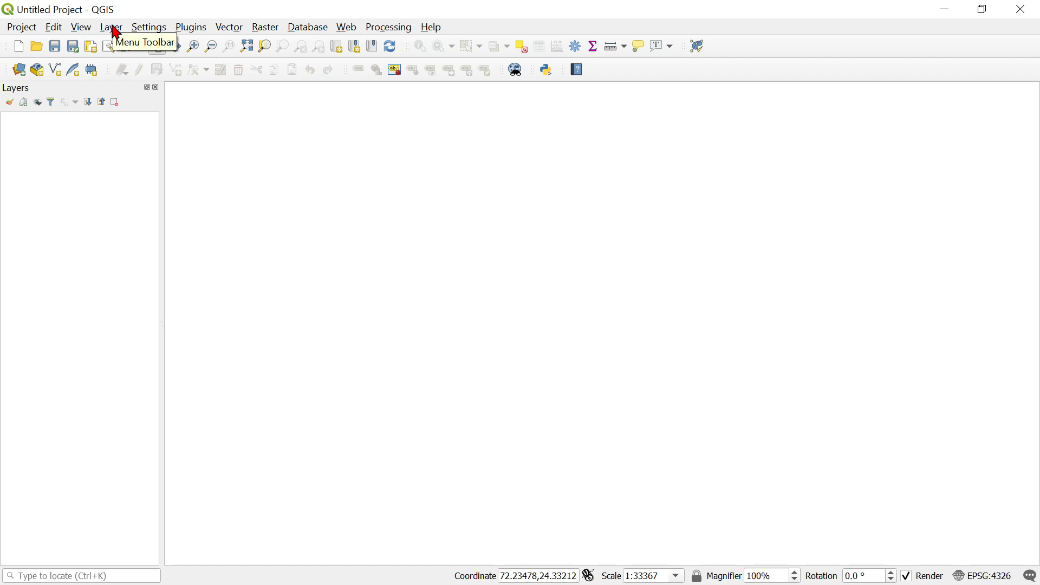
Add area.shp, line.shp and point.shp from the shape files folder to the project as vector layers.
left_click(115, 28)
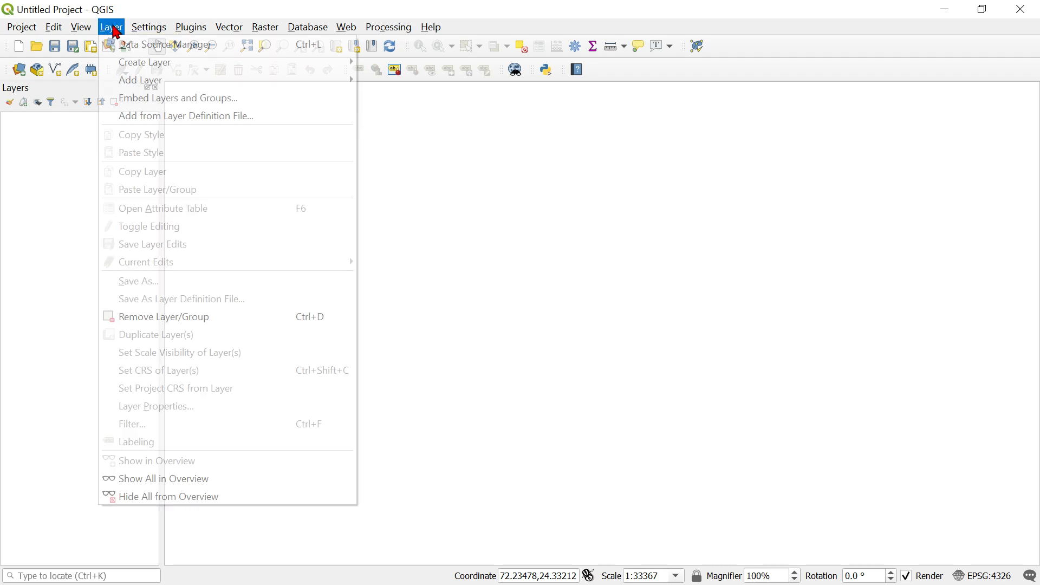
mouse_move(138, 67)
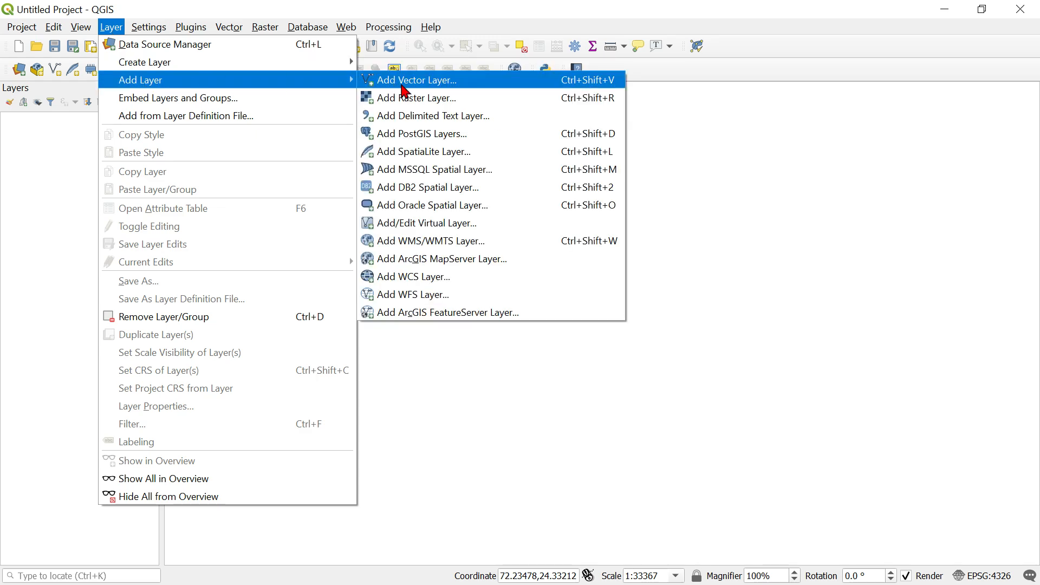
left_click(404, 91)
left_click(769, 203)
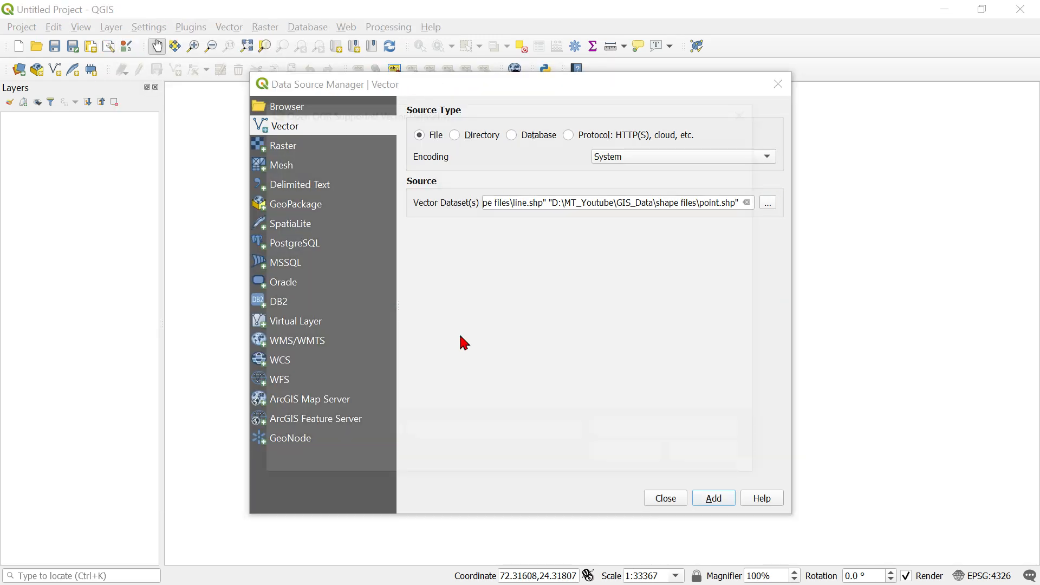
double_click(458, 213)
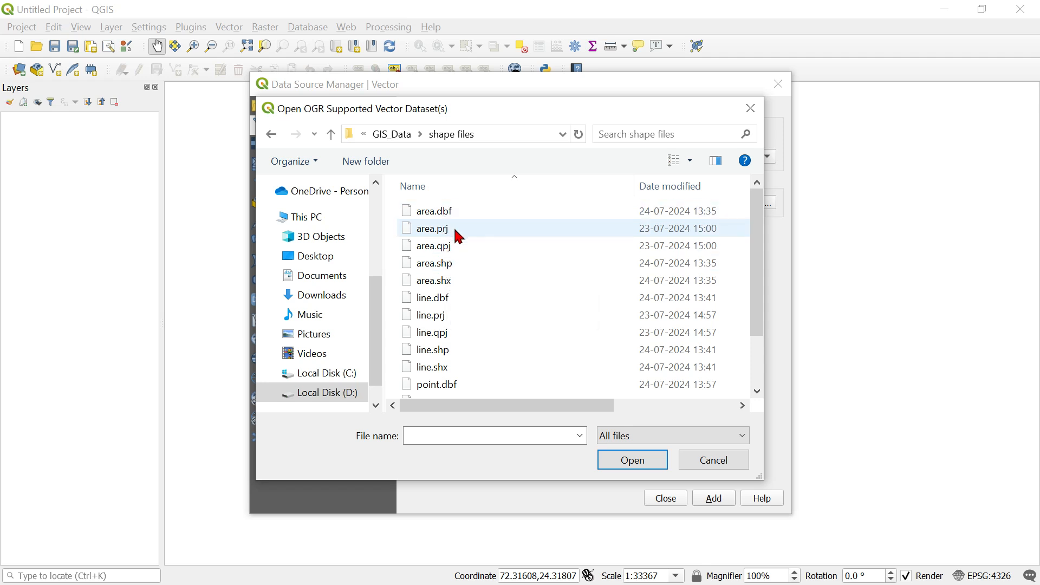
left_click(450, 265)
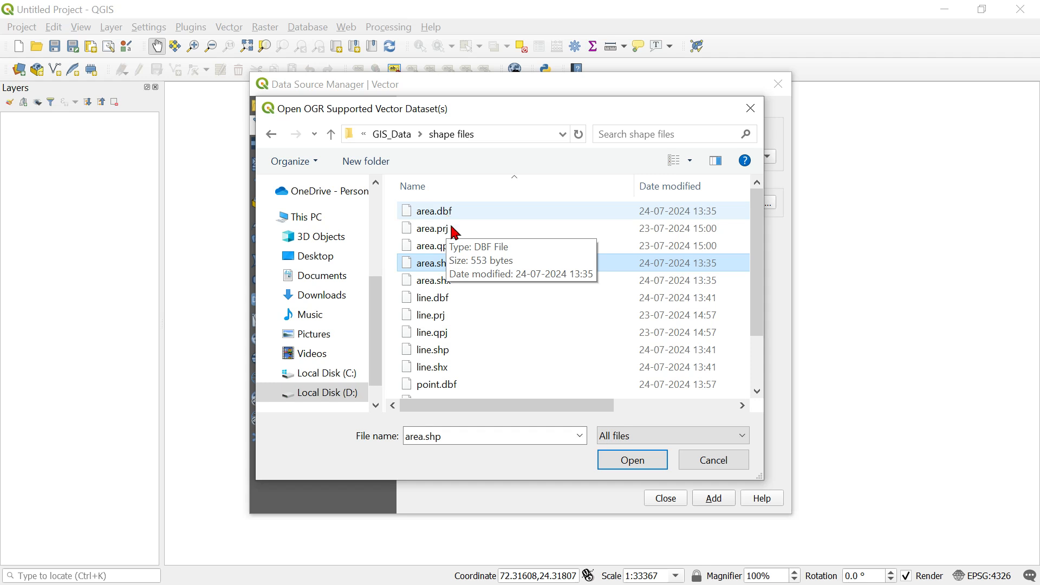
left_click(446, 352, "ctrl")
scroll(491, 358, "down", 1)
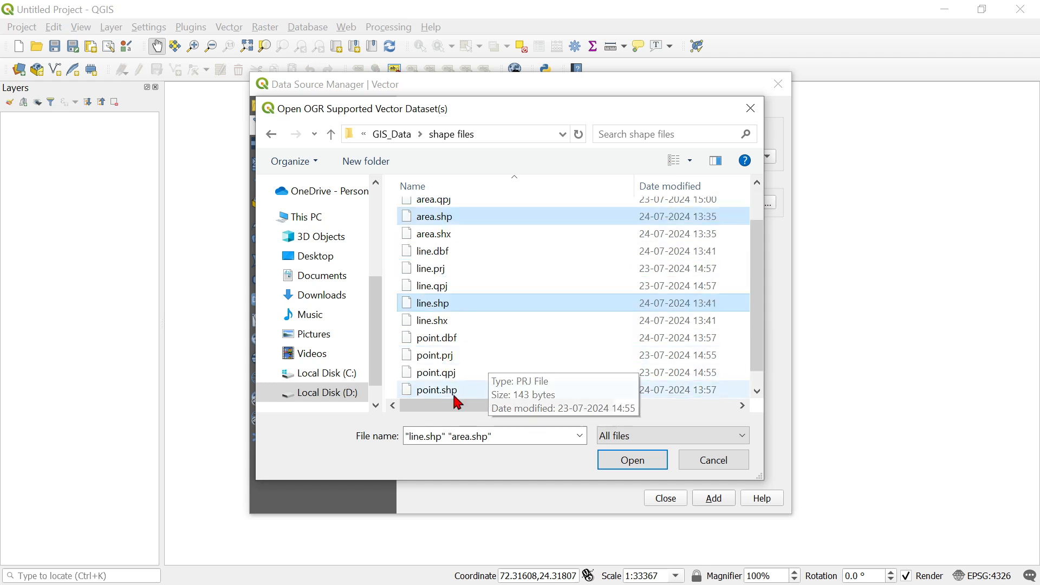
scroll(477, 374, "down", 1)
left_click(444, 377, "ctrl")
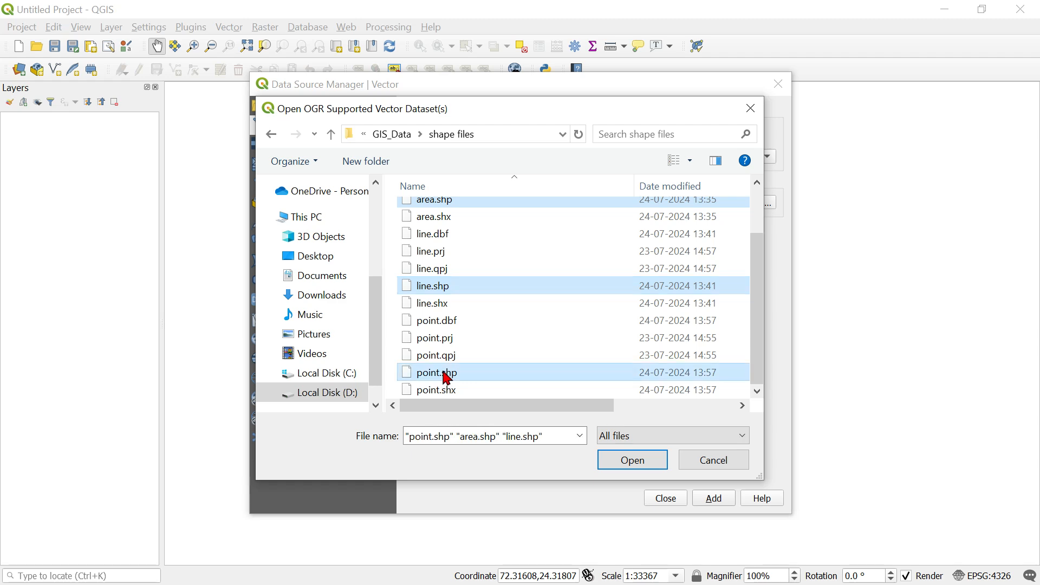
left_click(646, 469)
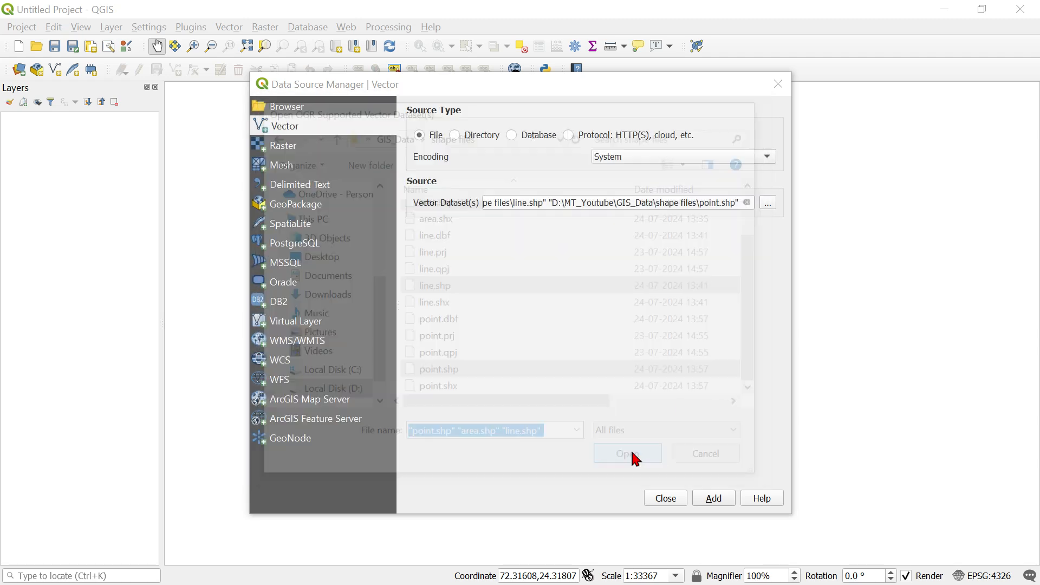
left_click(668, 499)
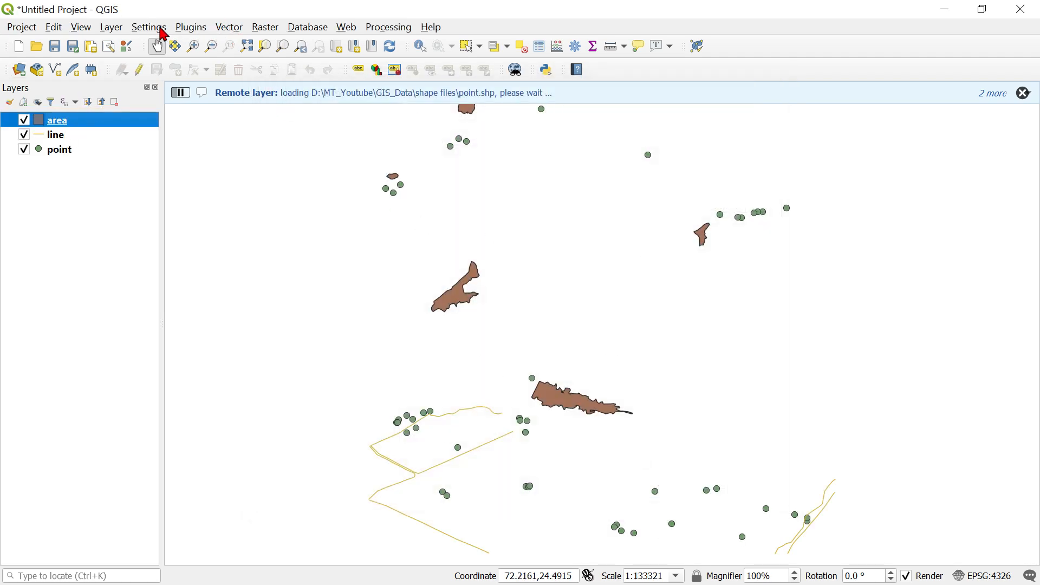
Add the raster Gujarat_TOPO_modified.tif from the GIS_Data folder as a layer, assigning it the WGS 84 (EPSG:4326) coordinate reference system.
left_click(110, 29)
mouse_move(186, 87)
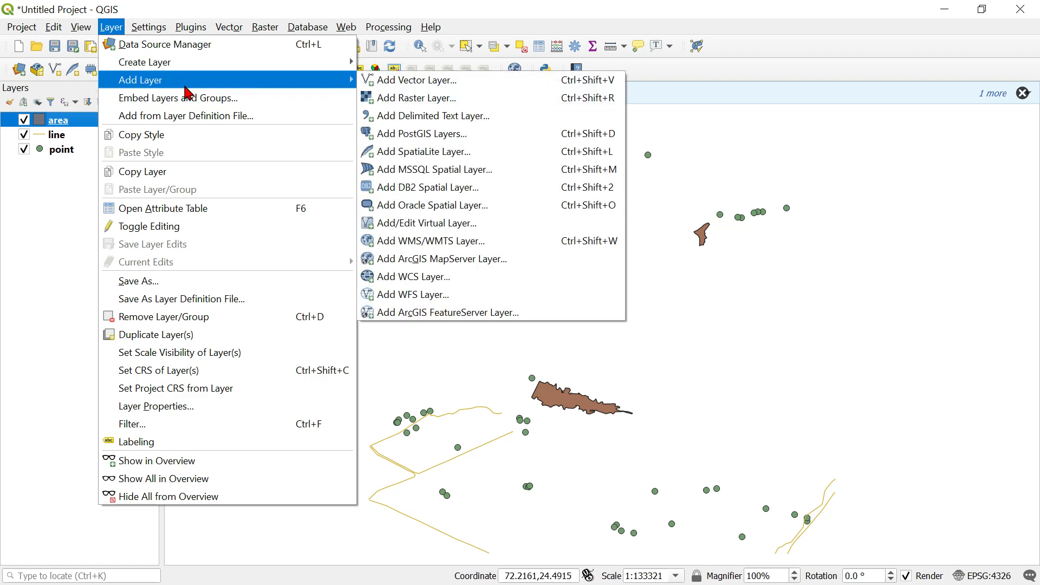
left_click(420, 99)
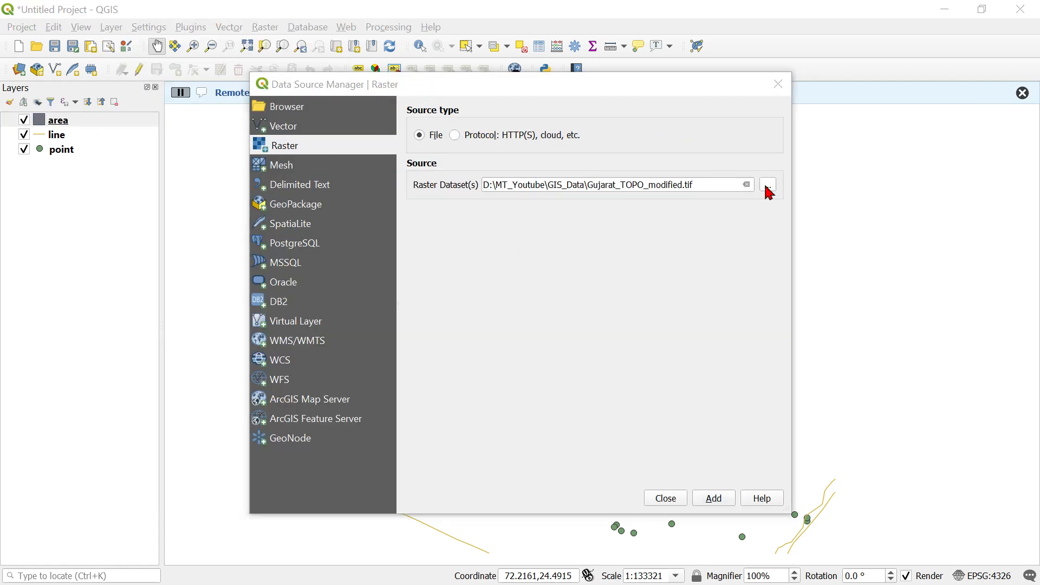
left_click(768, 185)
left_click(740, 238)
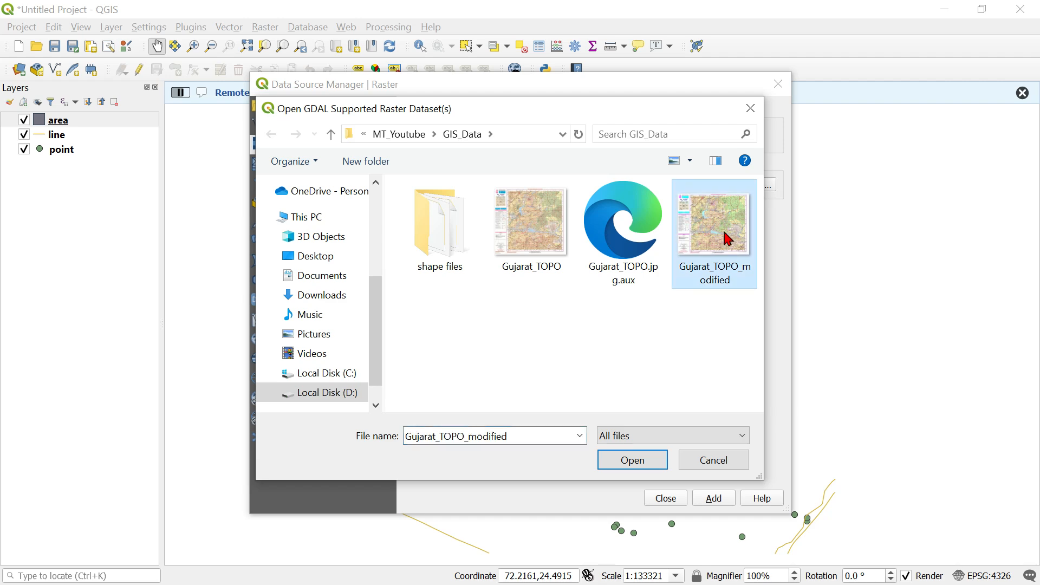
left_click(644, 461)
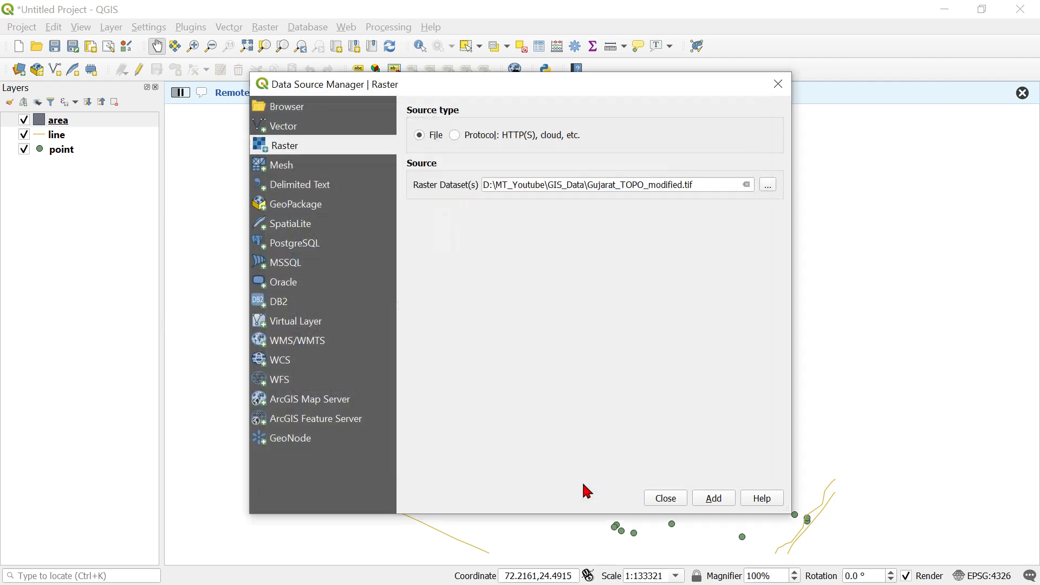
left_click(714, 499)
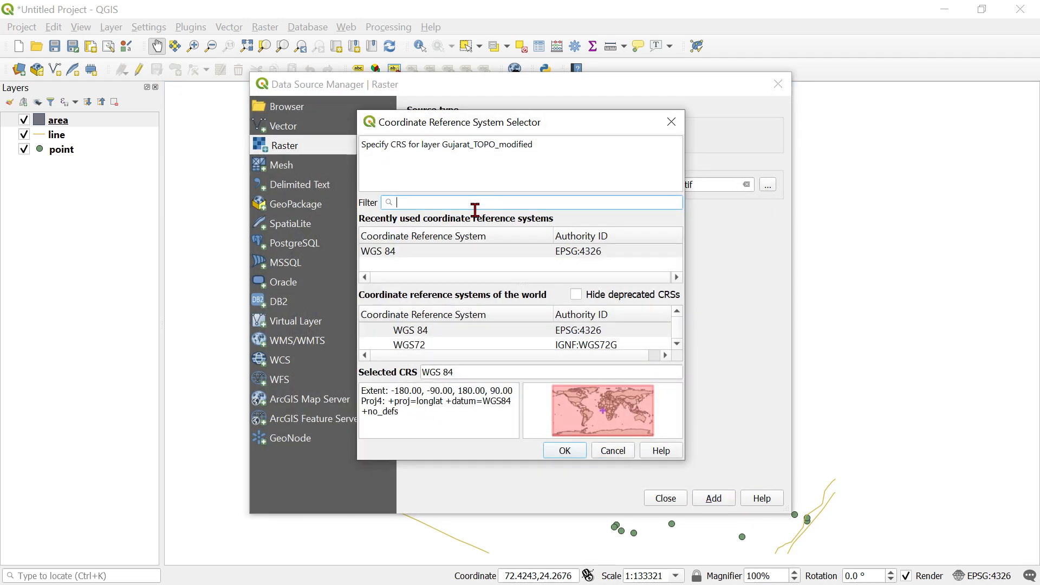
left_click(410, 252)
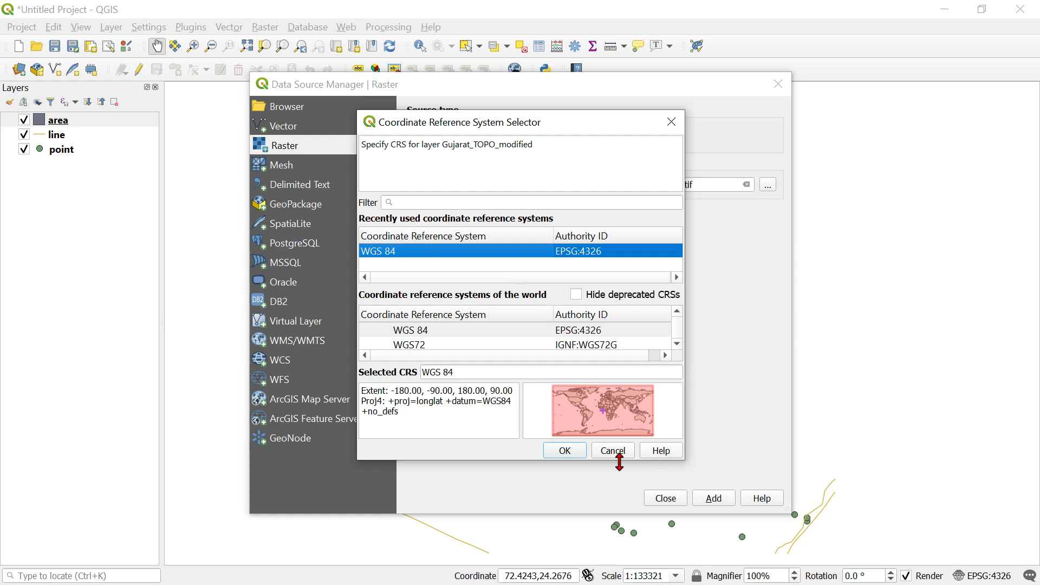
left_click(566, 453)
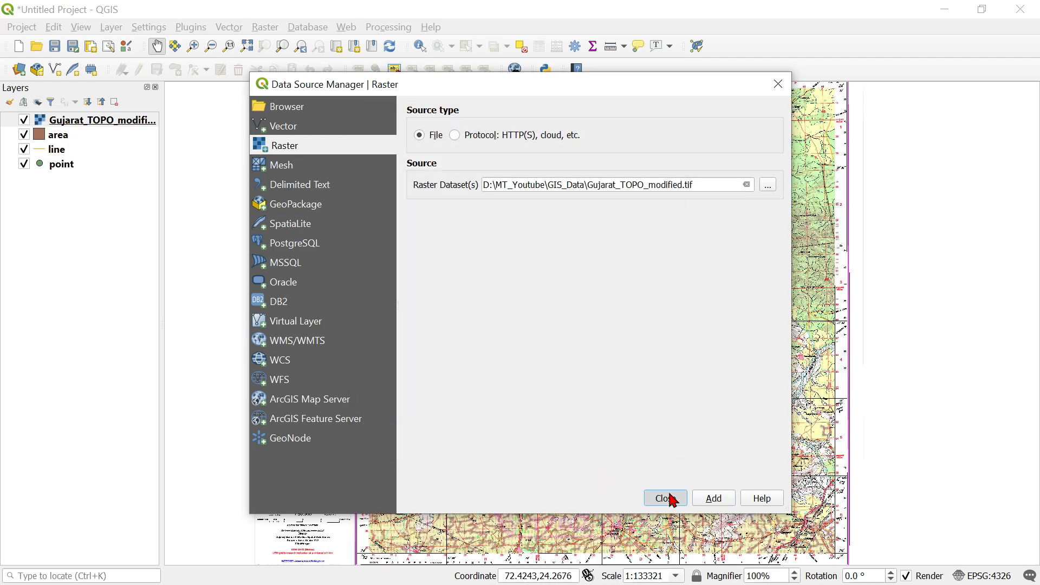
left_click(666, 499)
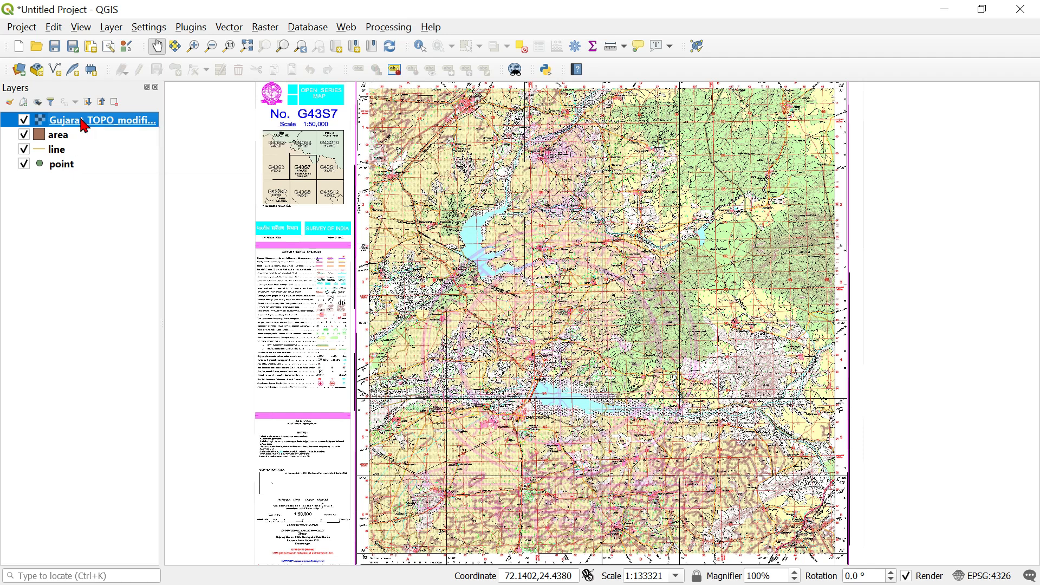
Reorder the layers so that point is uppermost, followed by line, area and the Gujarat_TOPO_modified raster.
left_click_drag(84, 124, 70, 211)
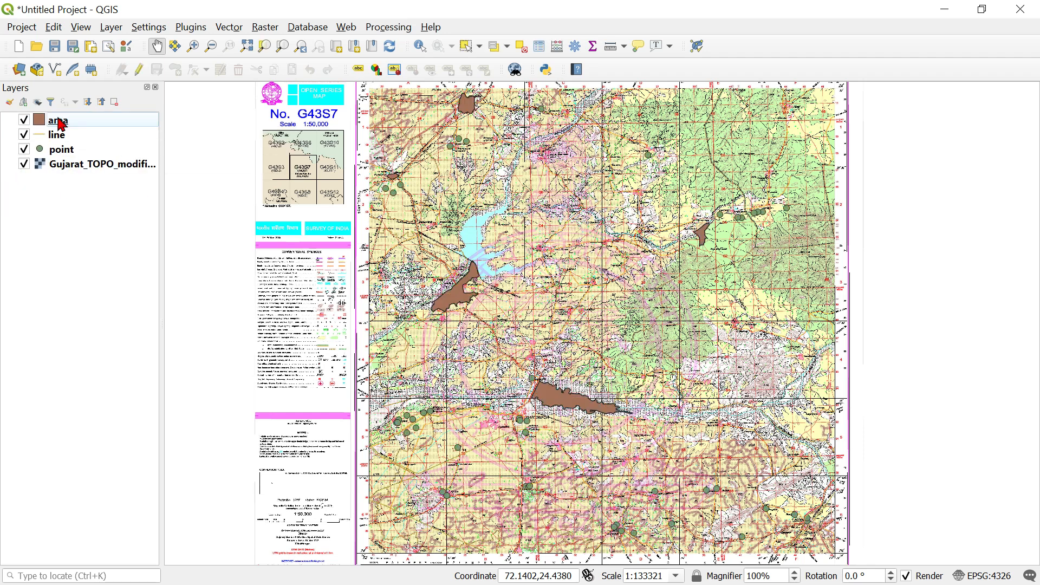
mouse_move(61, 125)
left_mouse_down()
mouse_move(65, 162)
mouse_move(64, 103)
mouse_move(62, 130)
left_mouse_up()
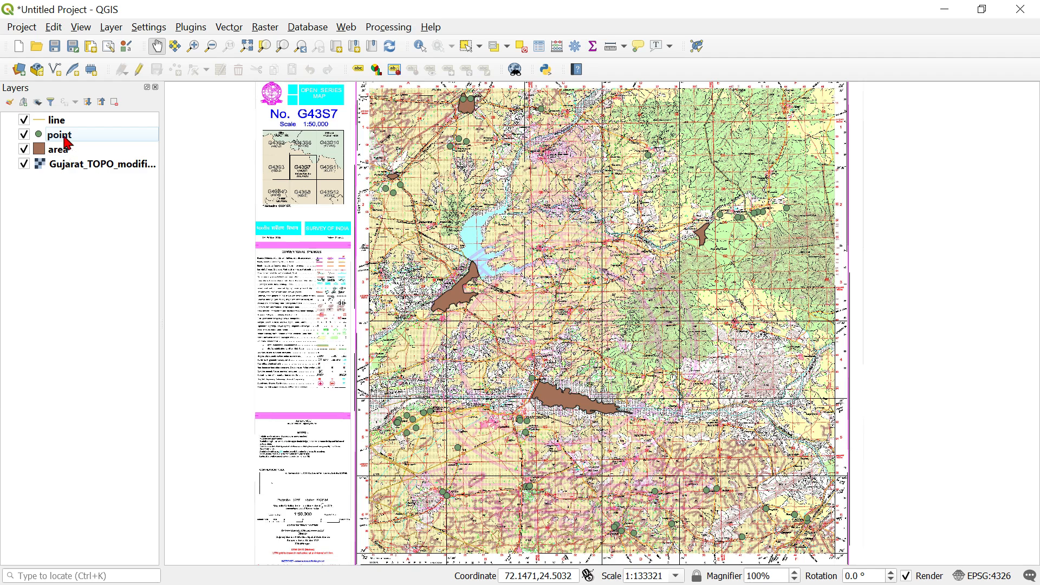
left_click_drag(68, 139, 70, 162)
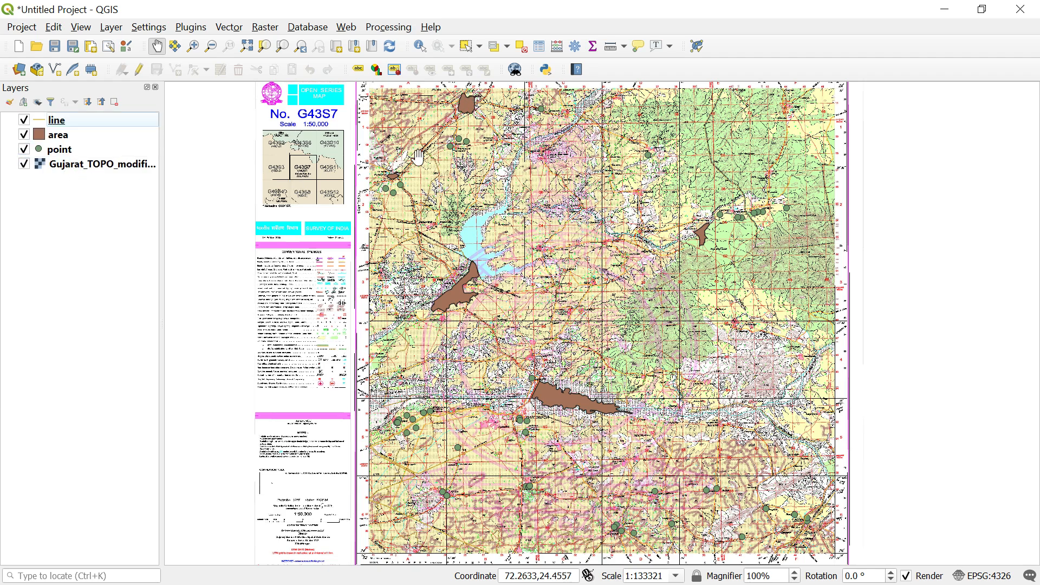
scroll(448, 93, "up", 4)
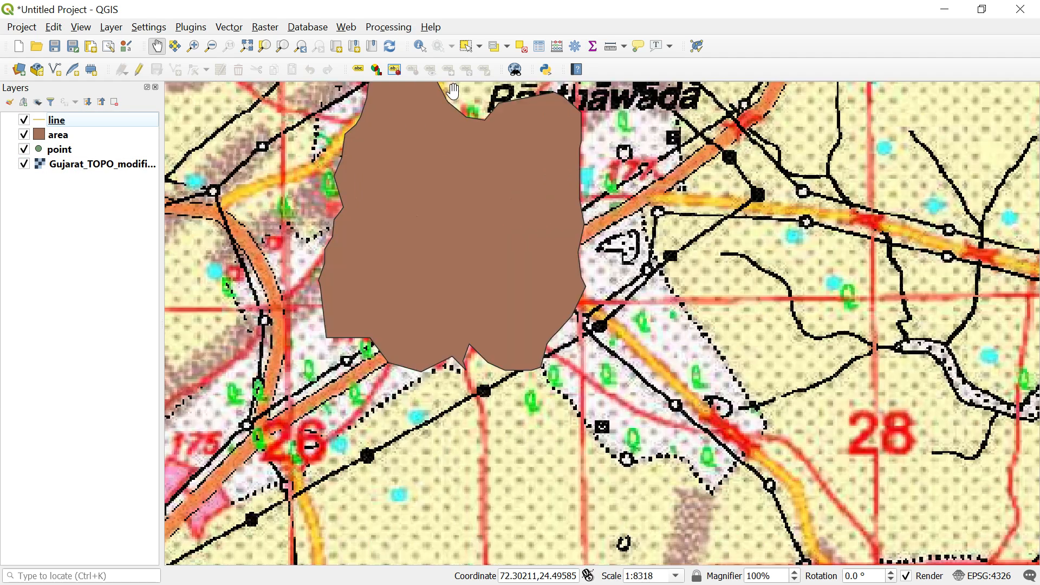
left_click_drag(75, 156, 68, 118)
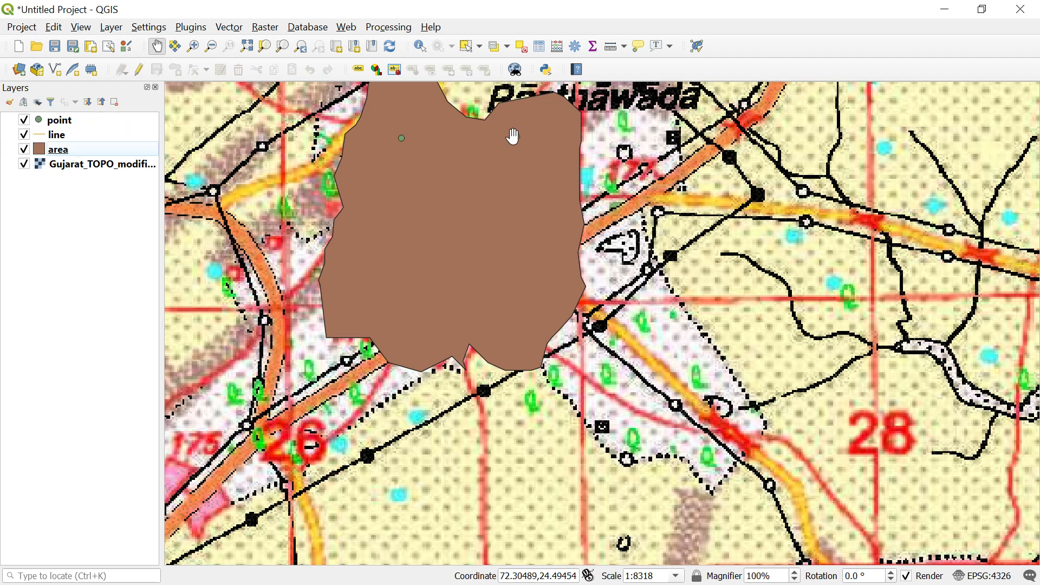
left_click(71, 136)
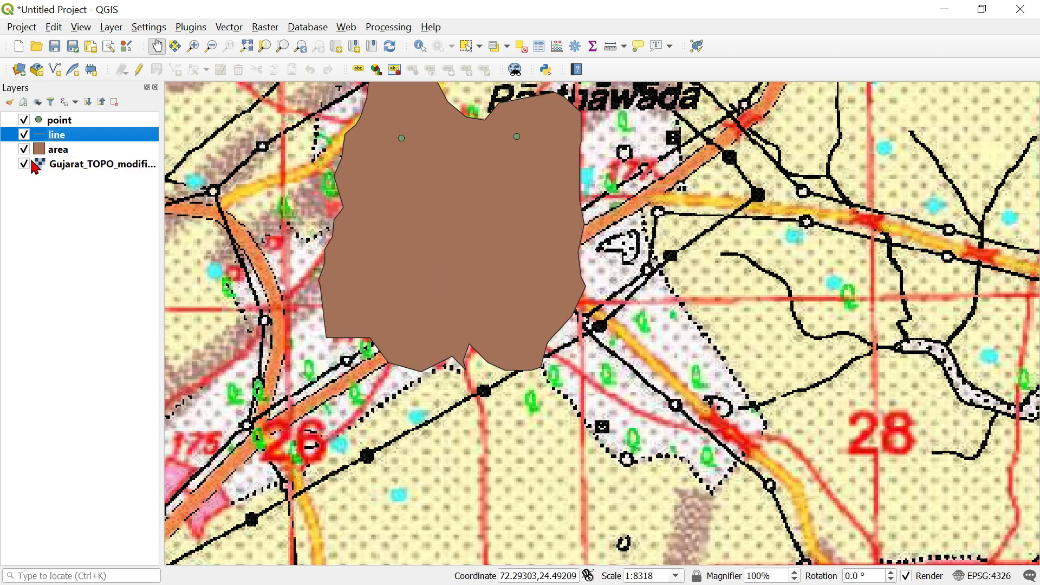
scroll(631, 320, "down", 1)
scroll(703, 328, "down", 3)
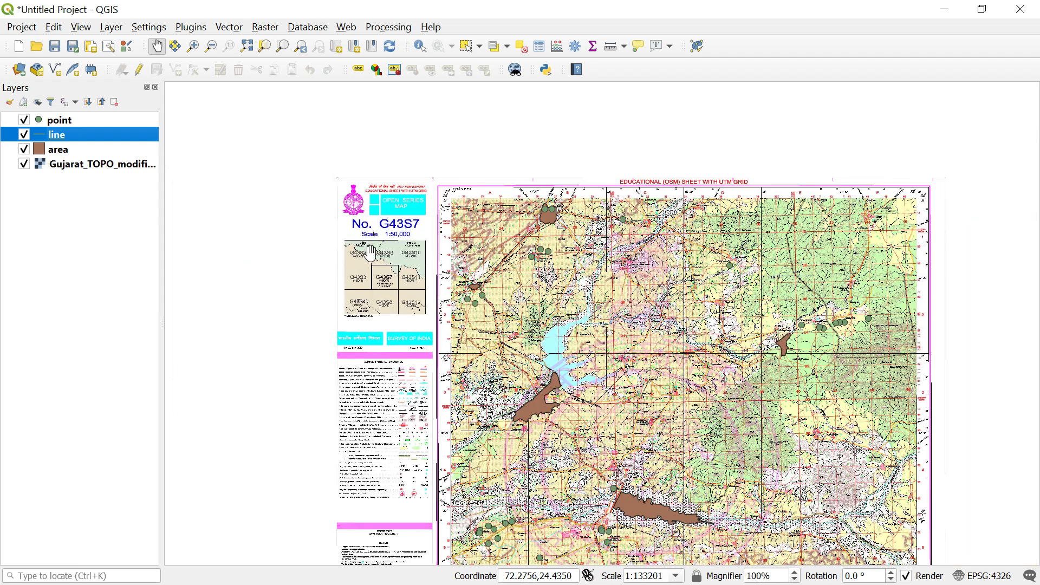
Examine the type values of the features in the point layer's attribute table.
left_click(77, 122)
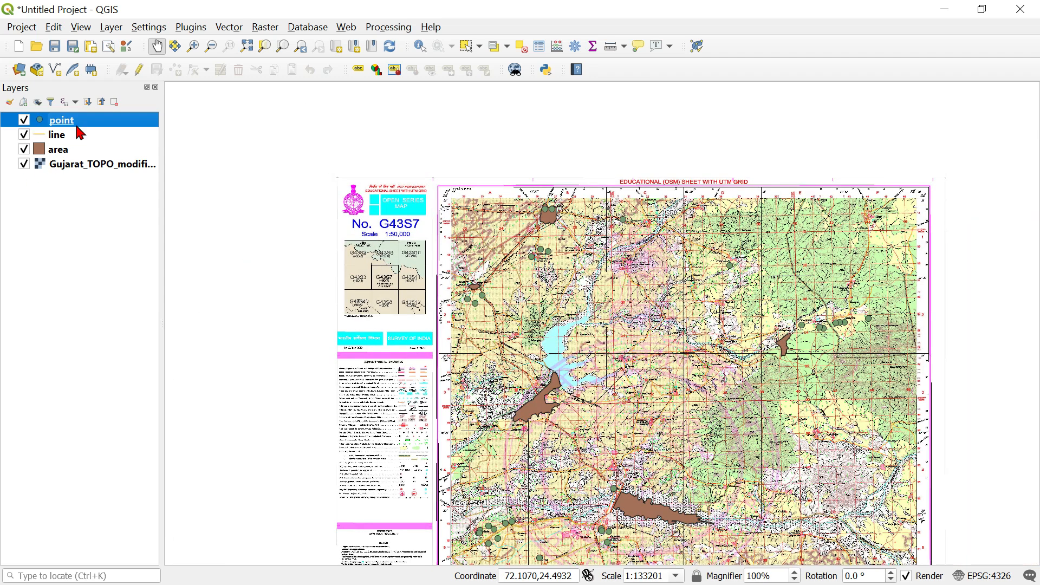
right_click(75, 123)
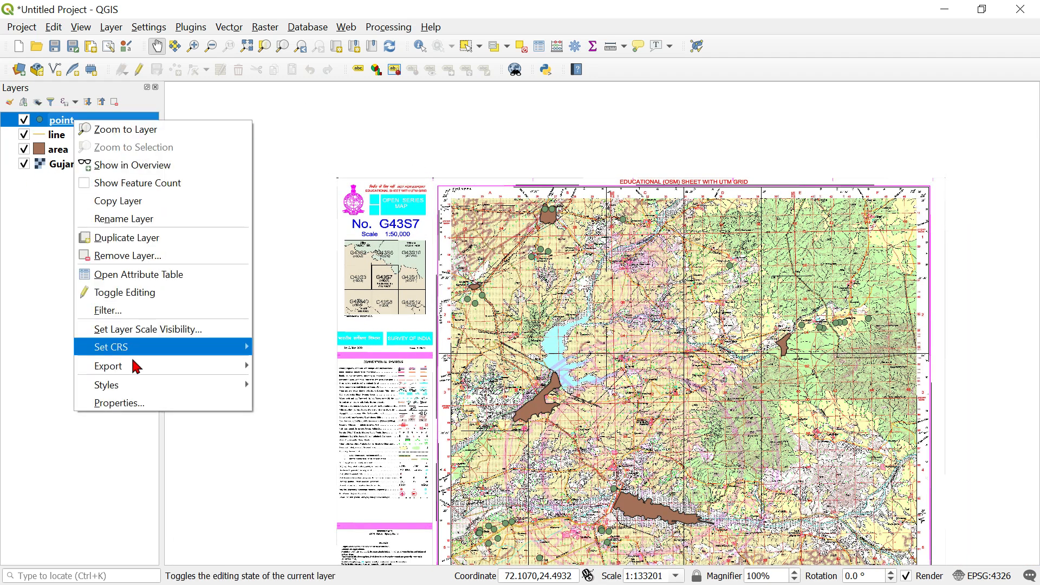
left_click(140, 280)
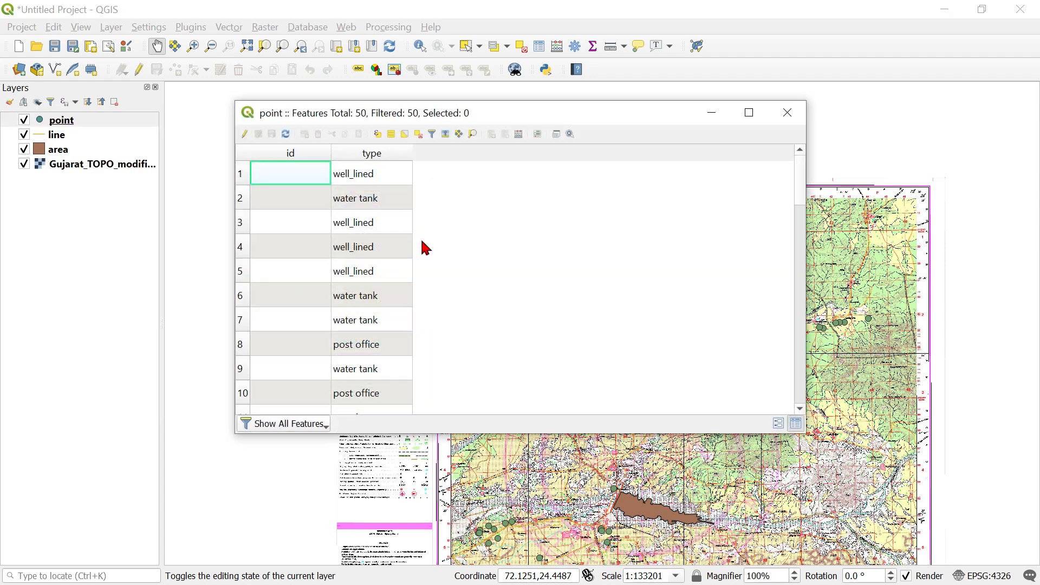
scroll(374, 264, "down", 4)
scroll(376, 262, "down", 9)
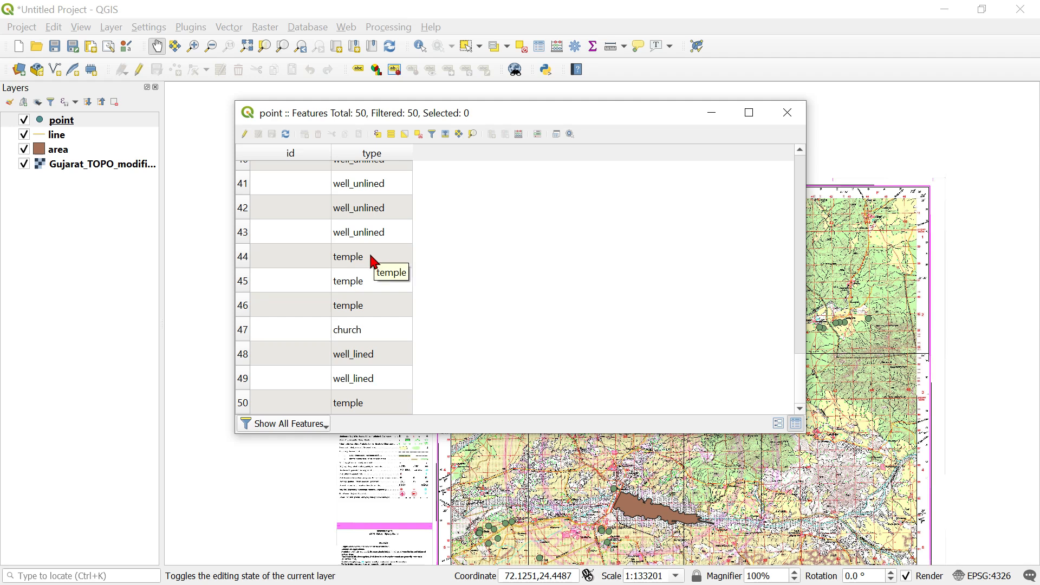
scroll(382, 281, "up", 13)
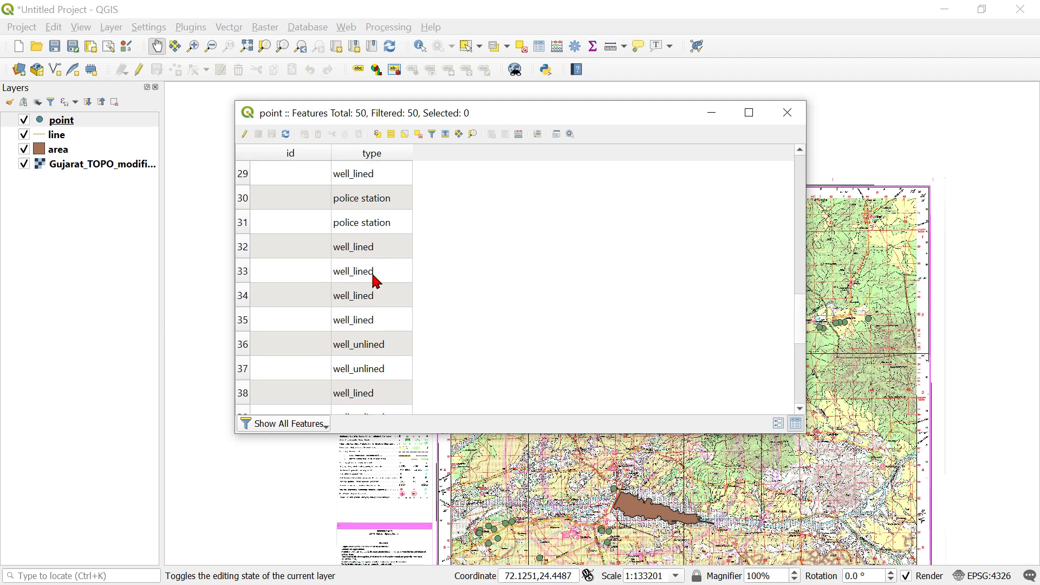
scroll(377, 281, "down", 13)
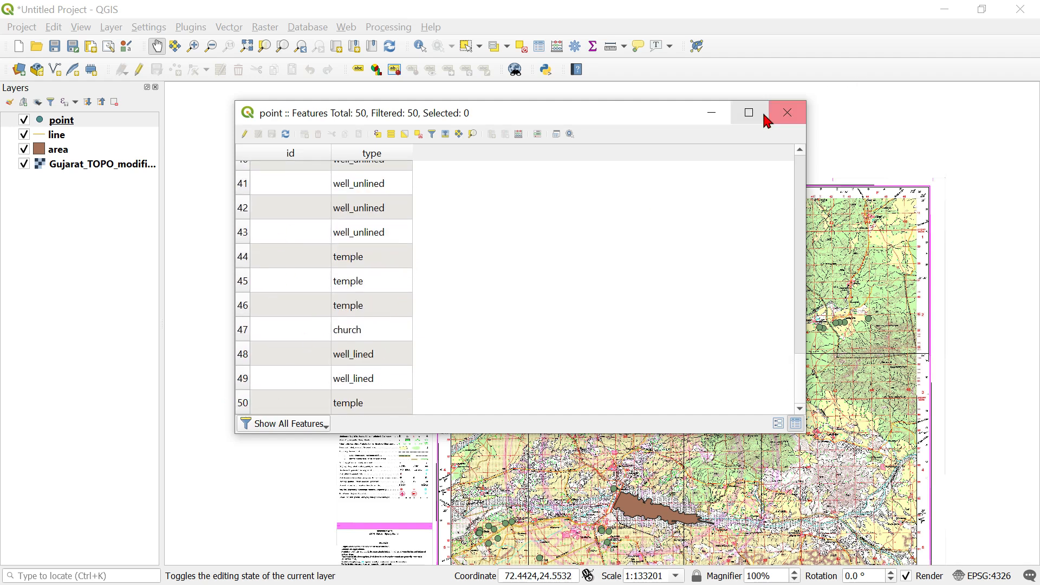
left_click(788, 113)
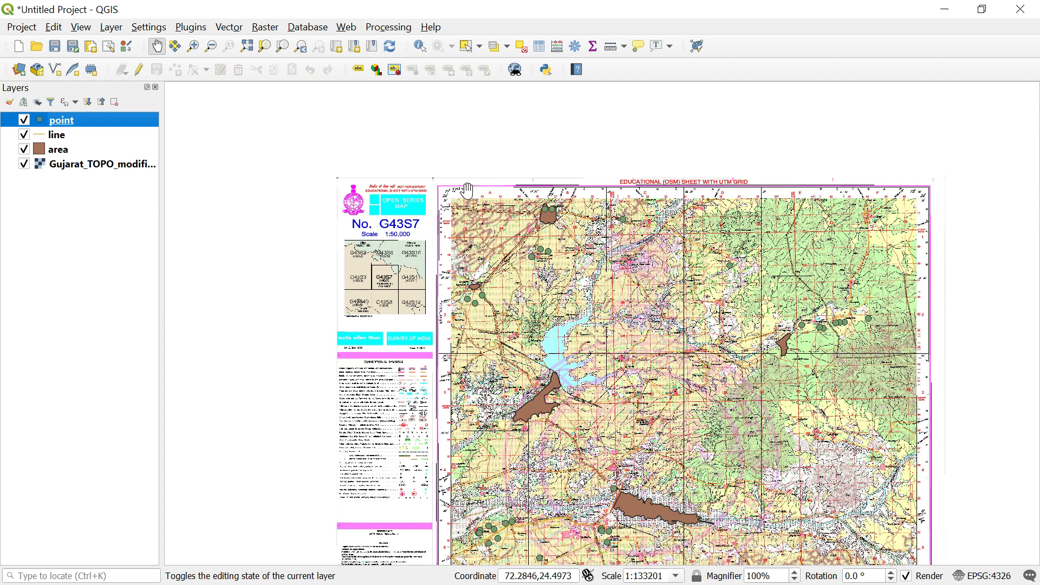
right_click(69, 123)
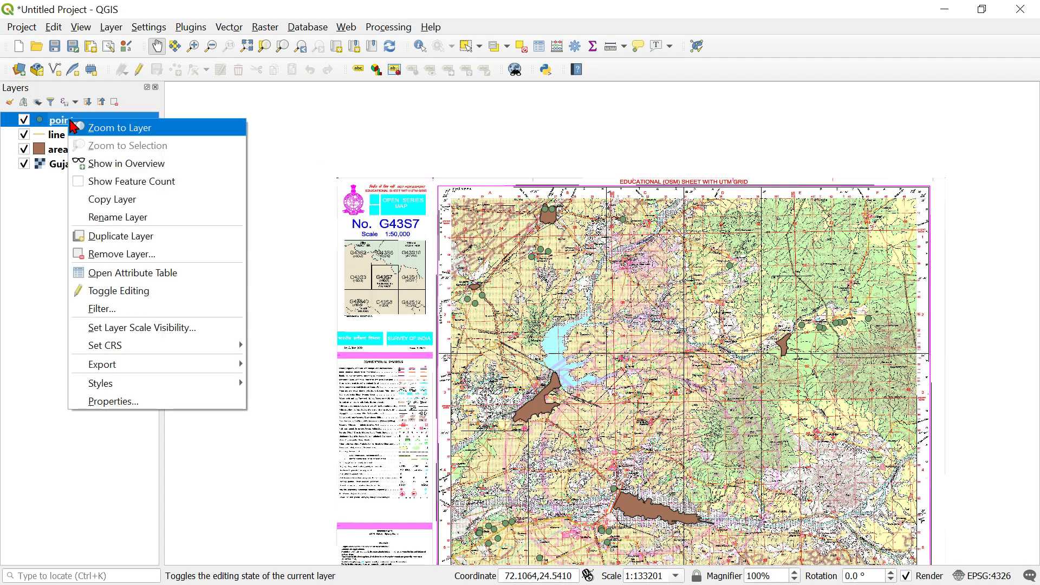
left_click(128, 278)
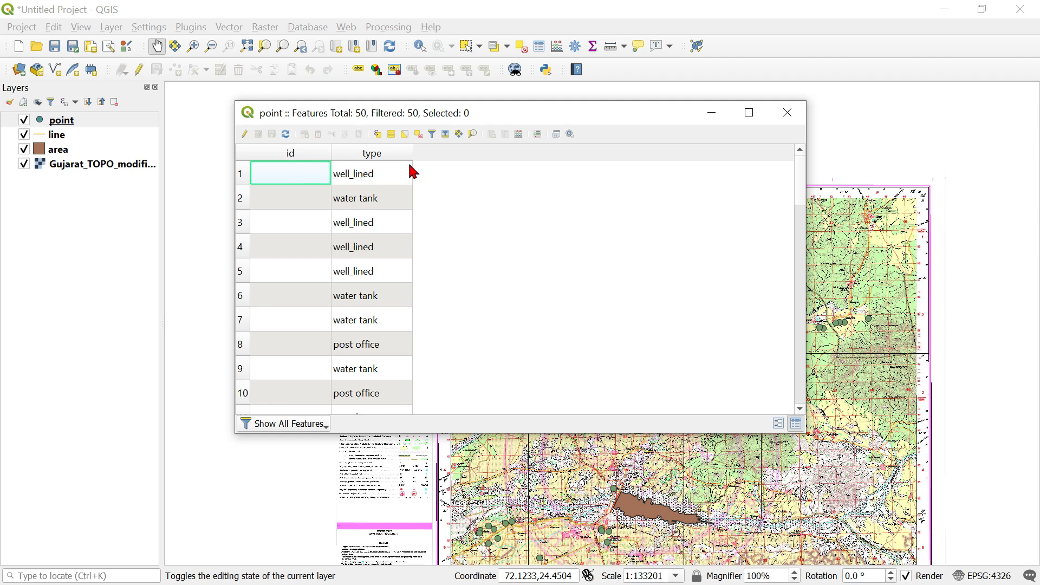
left_click(788, 113)
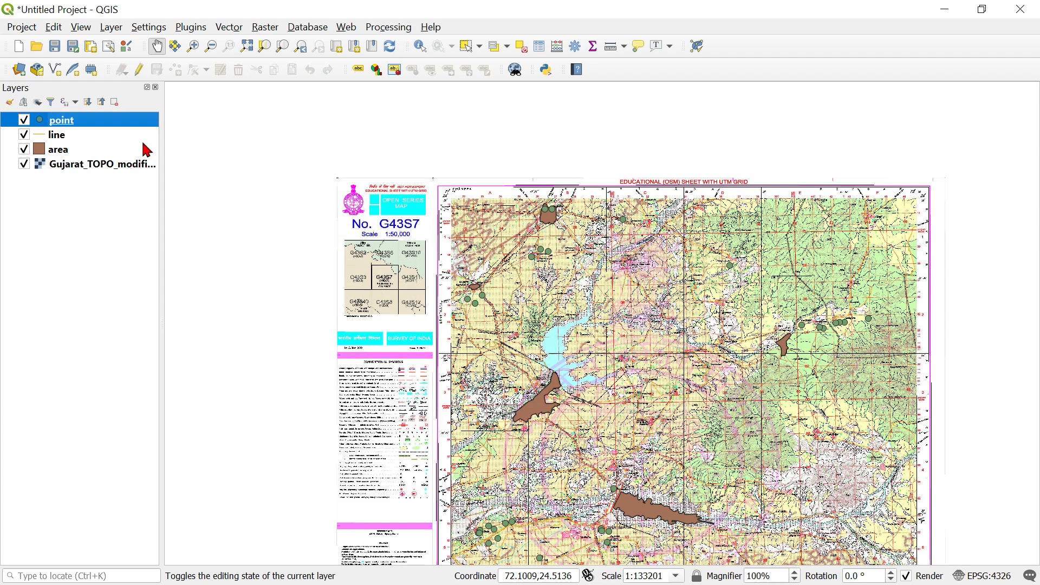
right_click(69, 123)
left_click(127, 406)
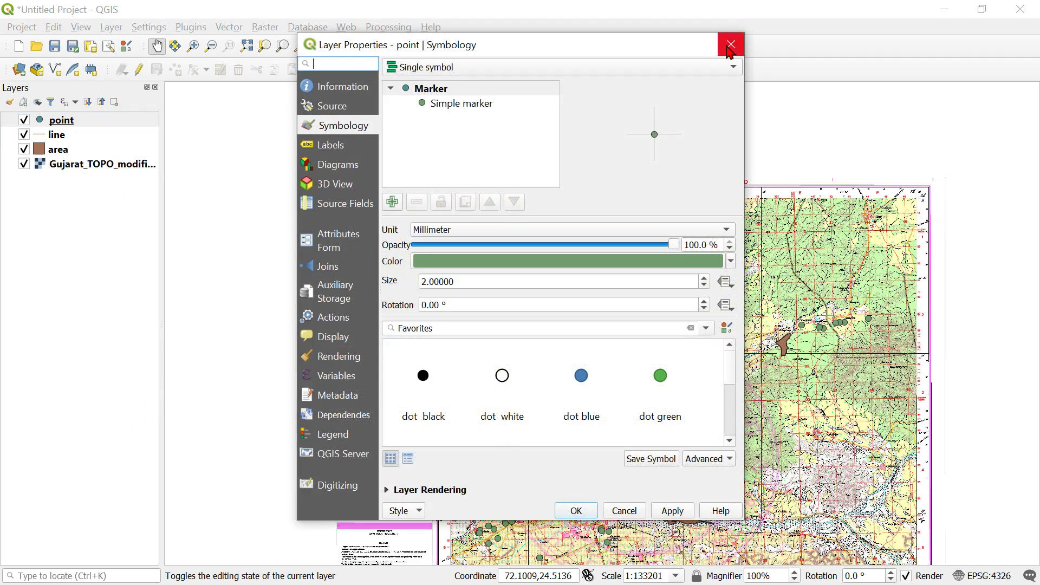
left_click(729, 43)
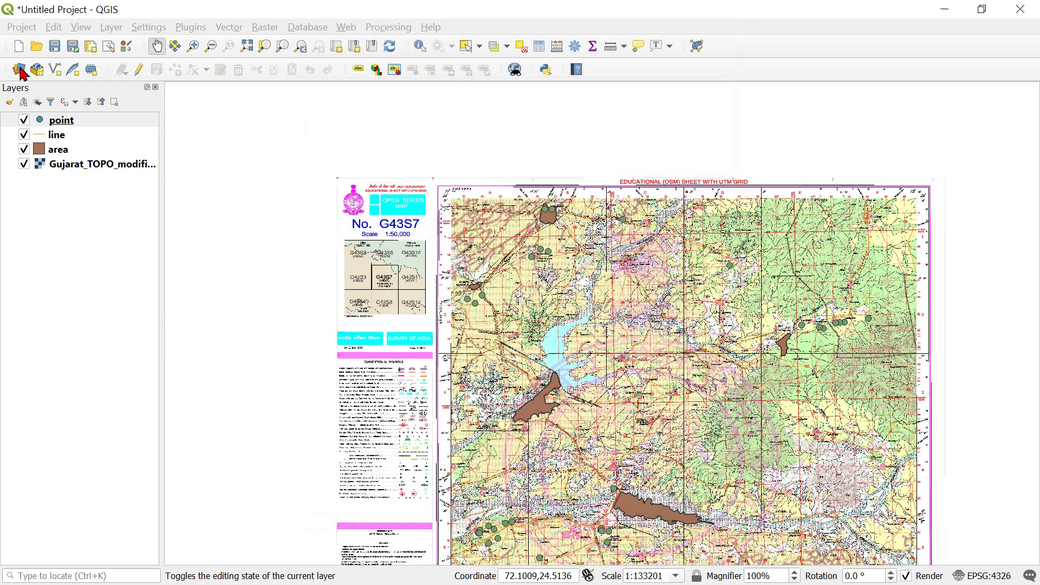
Switch the point layer's symbology to Categorized on the type column and classify its values with random colors.
double_click(76, 121)
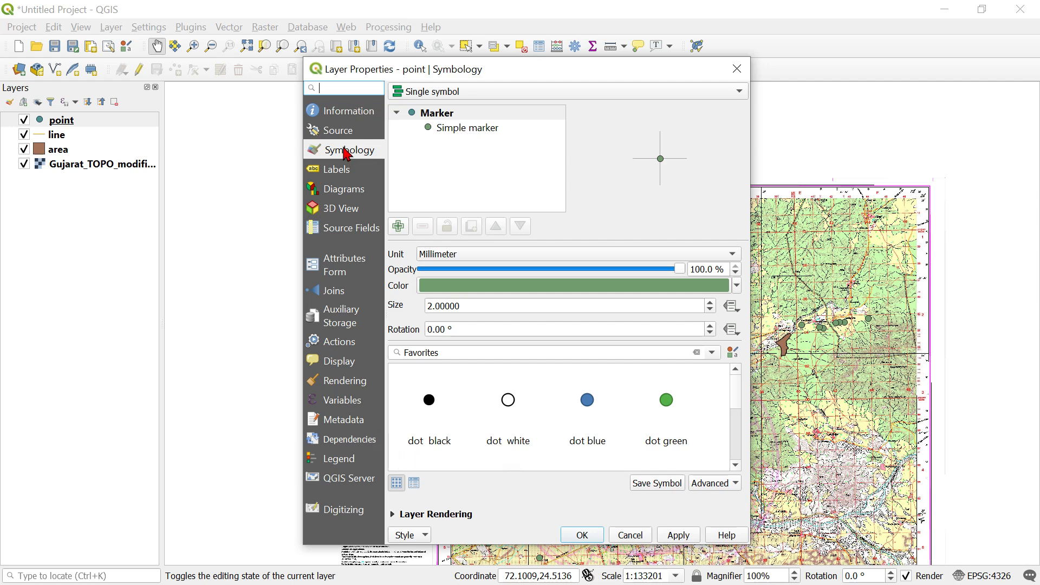
left_click(453, 95)
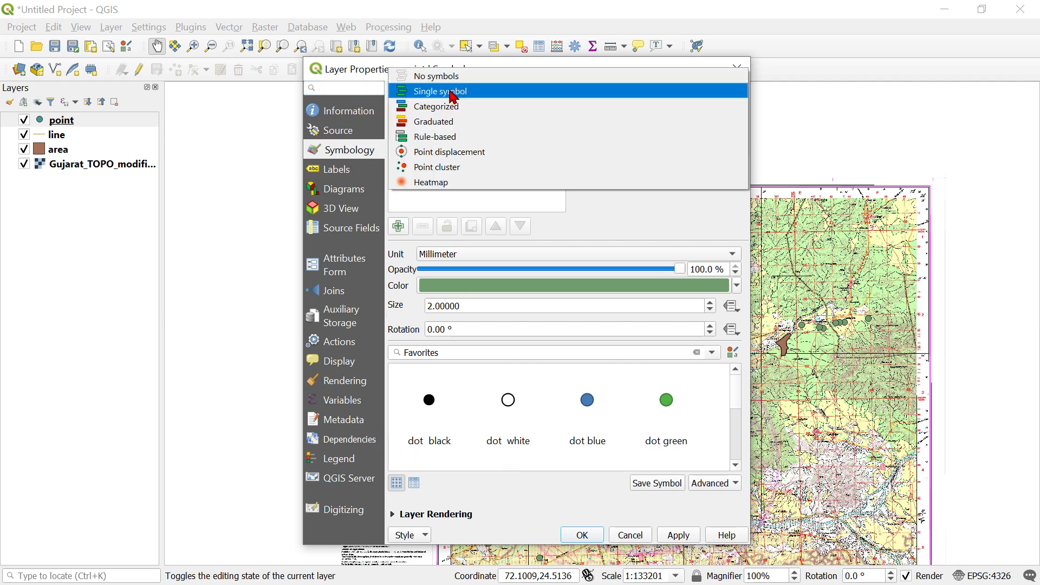
left_click(465, 91)
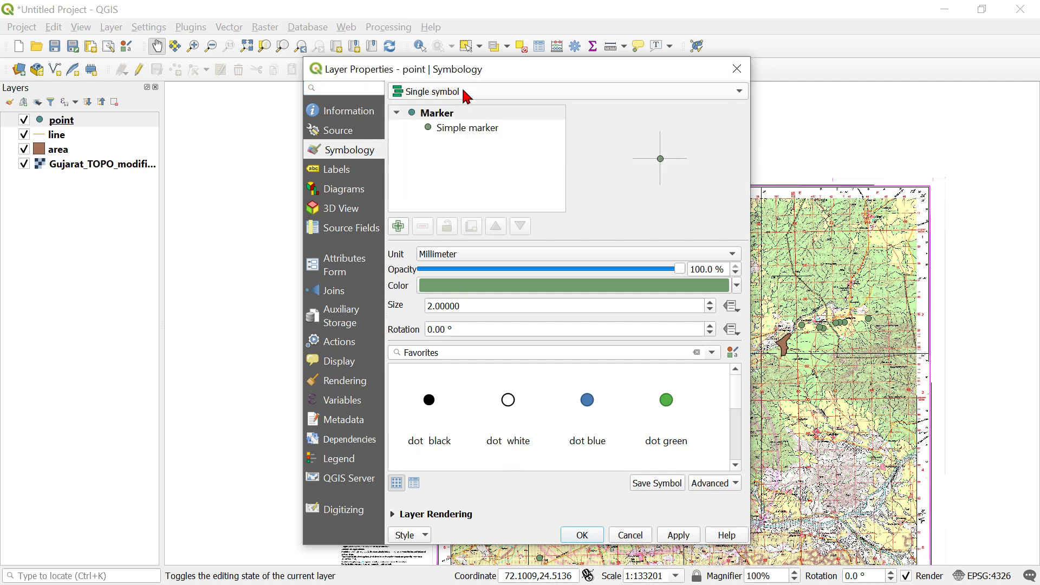
left_click(740, 93)
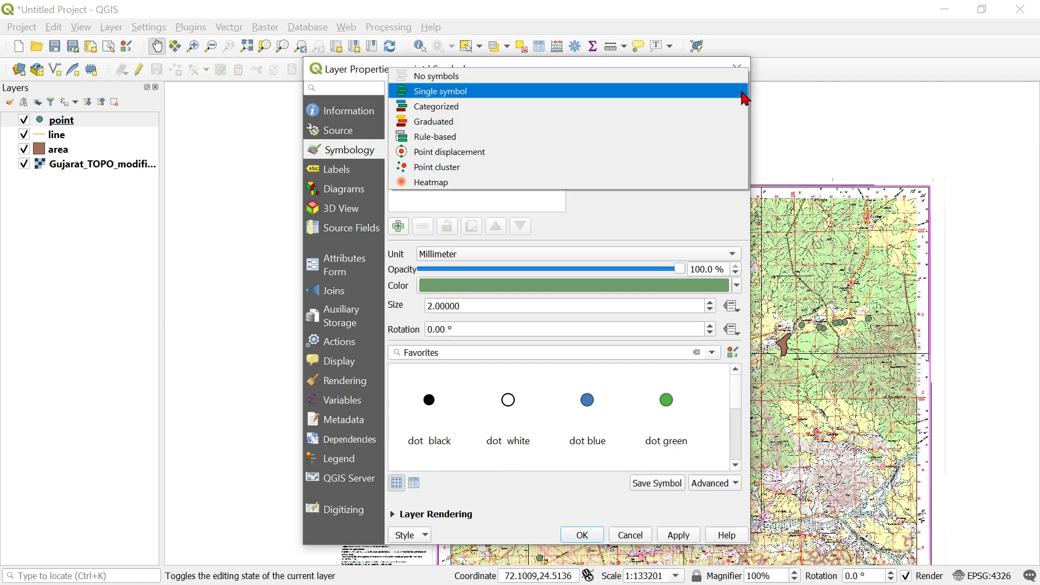
left_click(460, 107)
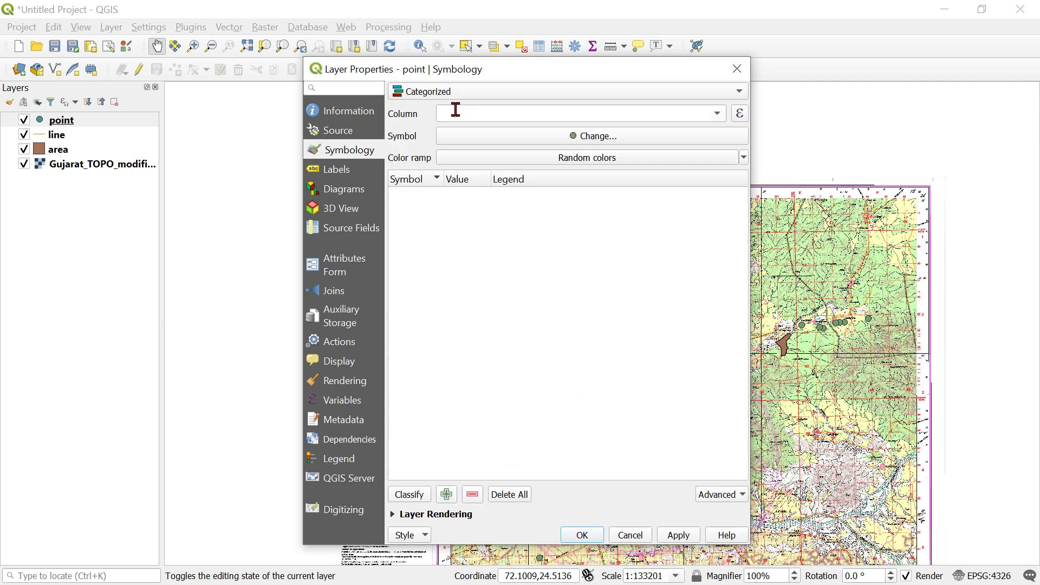
left_click(721, 111)
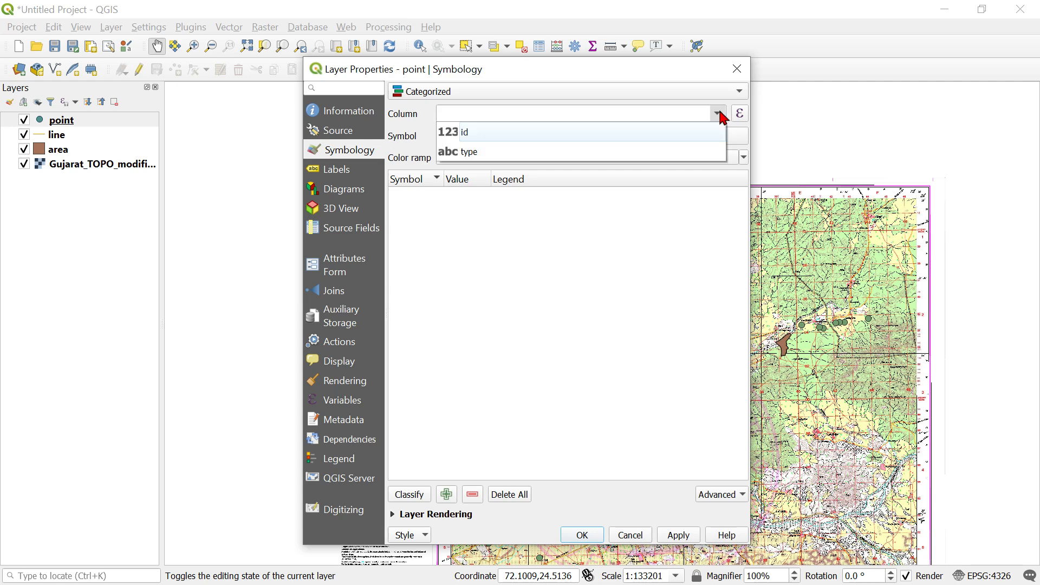
left_click(596, 155)
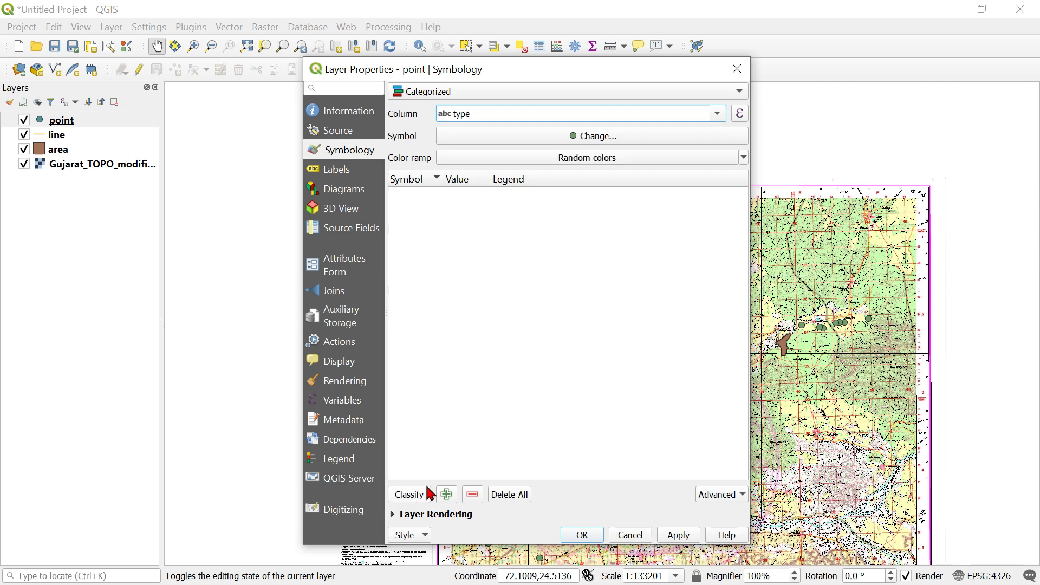
left_click(411, 495)
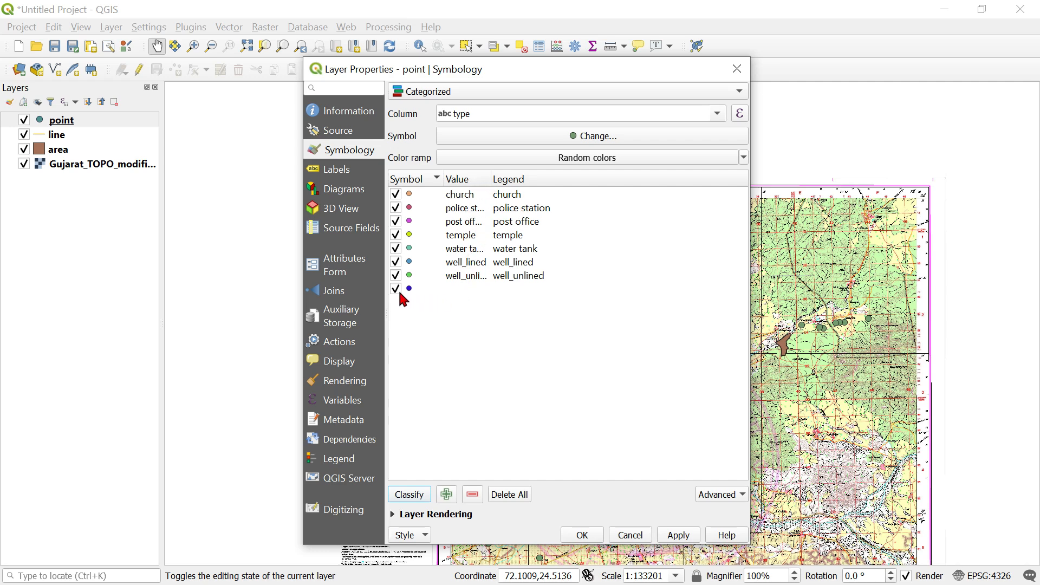
Remove the category without a value from the point layer's classification and apply the symbology.
left_click(427, 292)
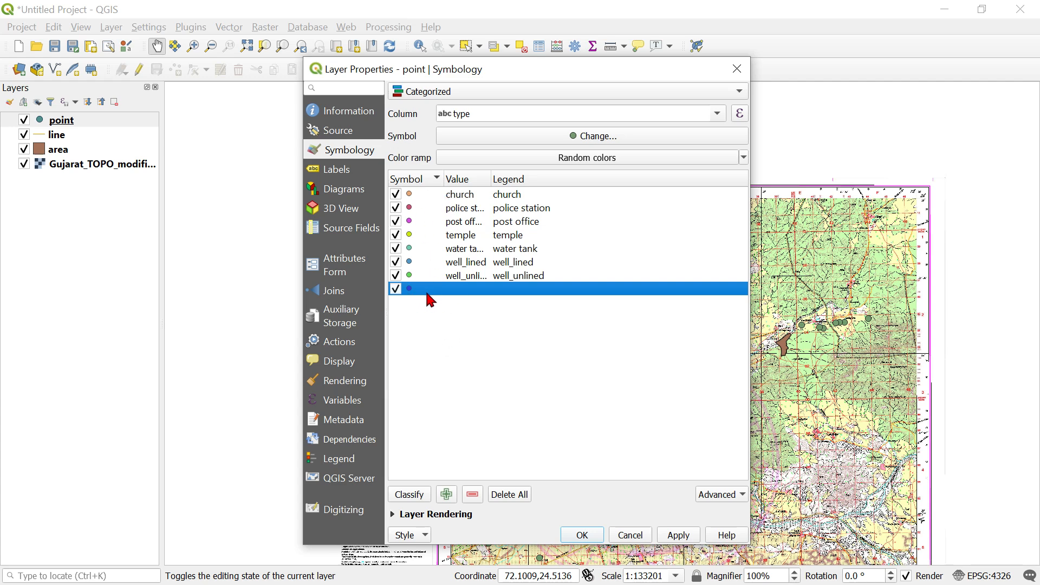
left_click(477, 497)
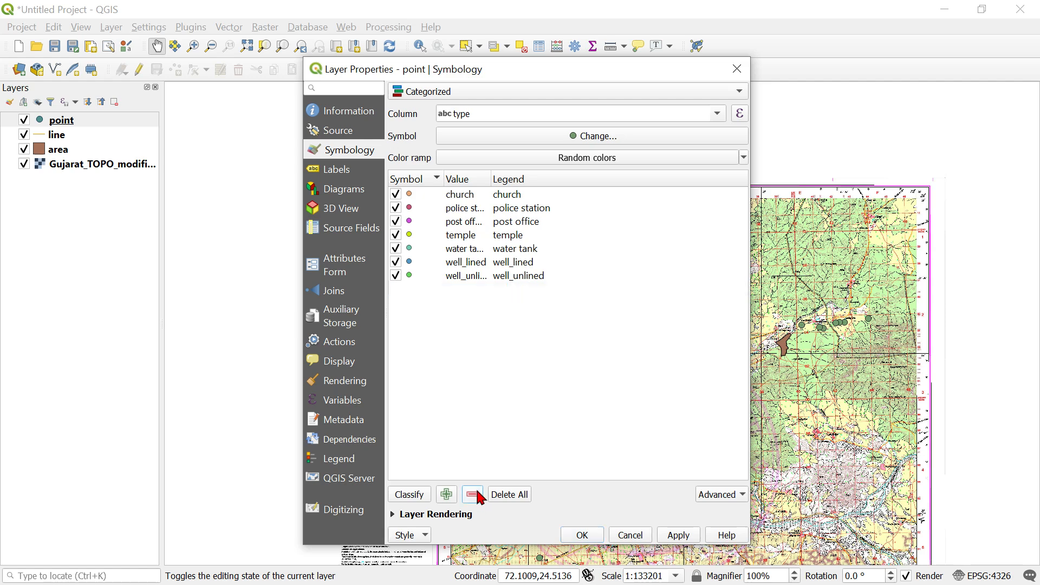
left_click(679, 535)
left_click(583, 535)
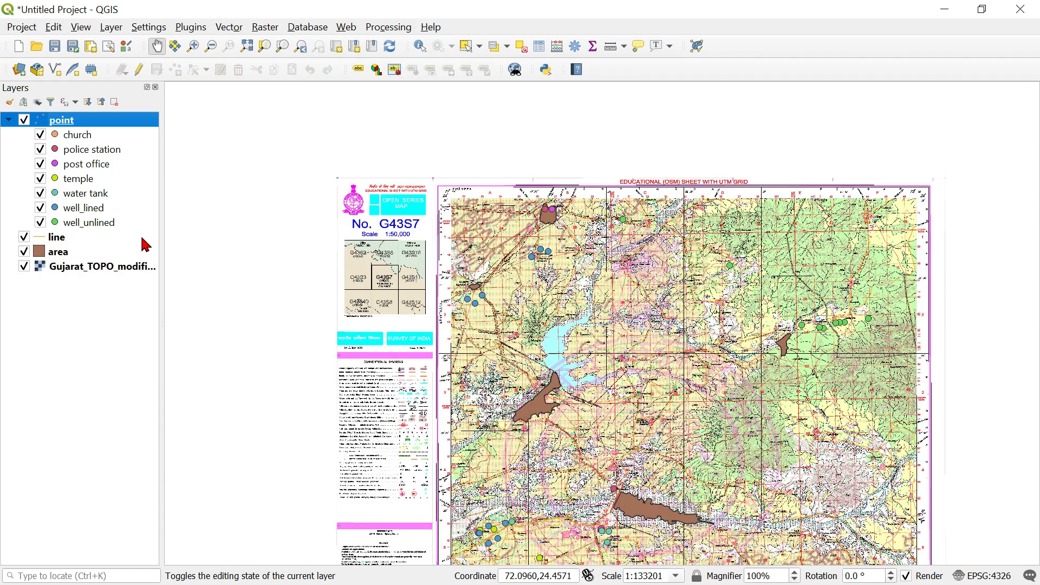
Hide the Gujarat_TOPO_modified raster so only the point, line and area layers are drawn.
scroll(540, 222, "up", 1)
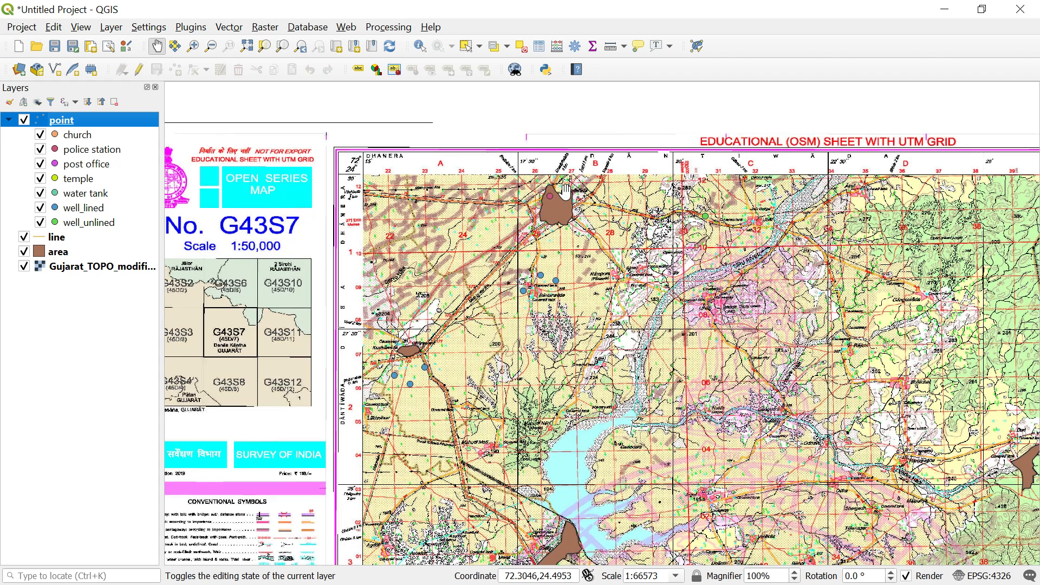
left_click(24, 266)
scroll(500, 297, "down", 1)
scroll(338, 211, "down", 1)
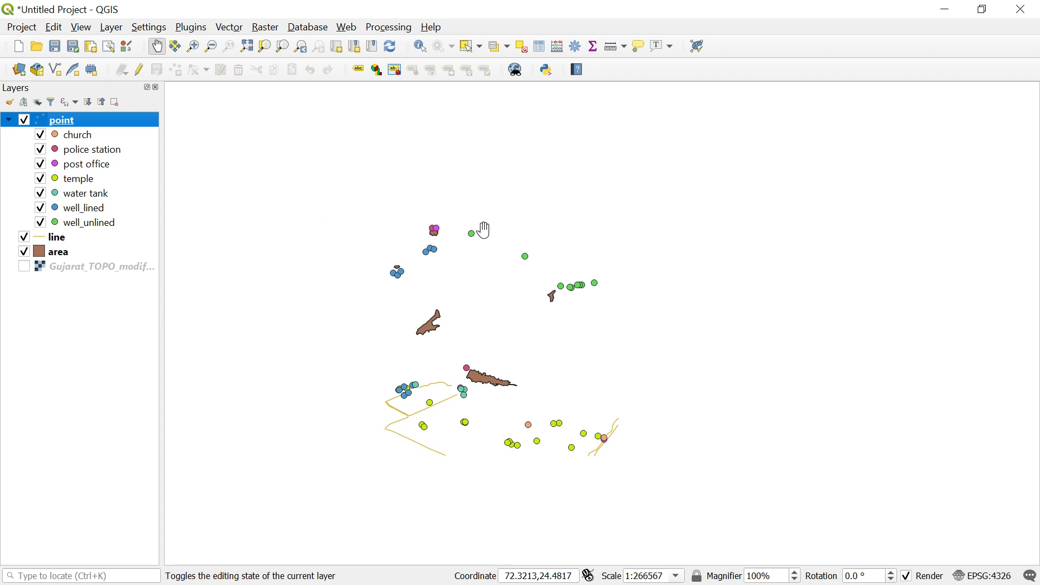
Enable single labels for the point layer, labelling its features with the type field.
right_click(81, 124)
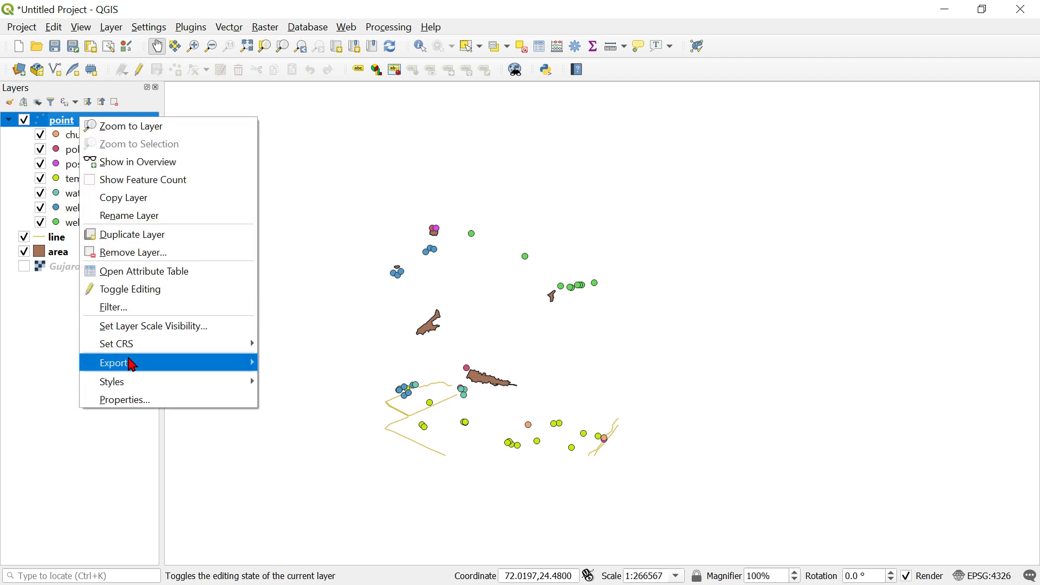
left_click(153, 405)
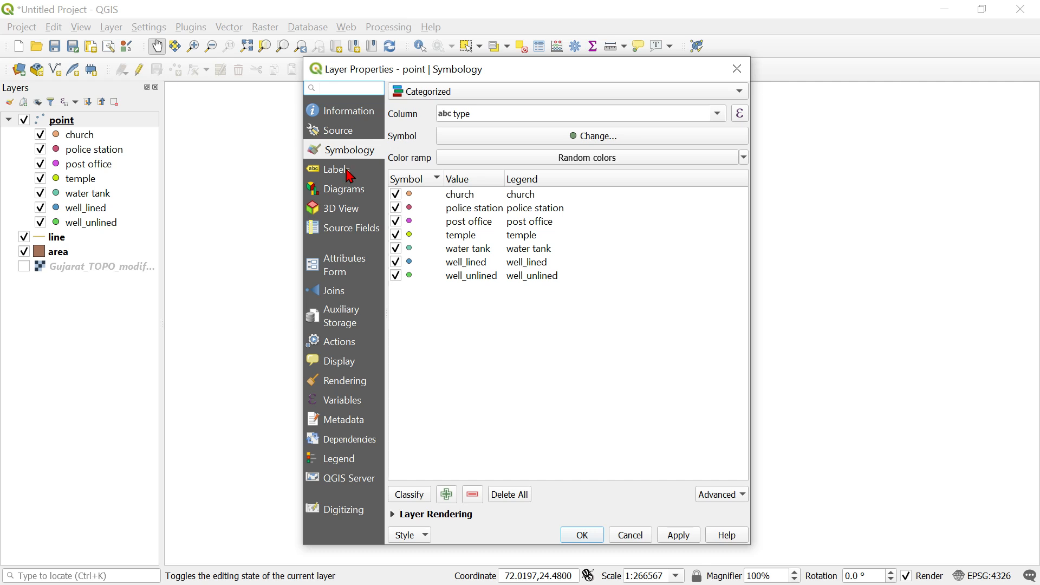
left_click(349, 172)
left_click(494, 93)
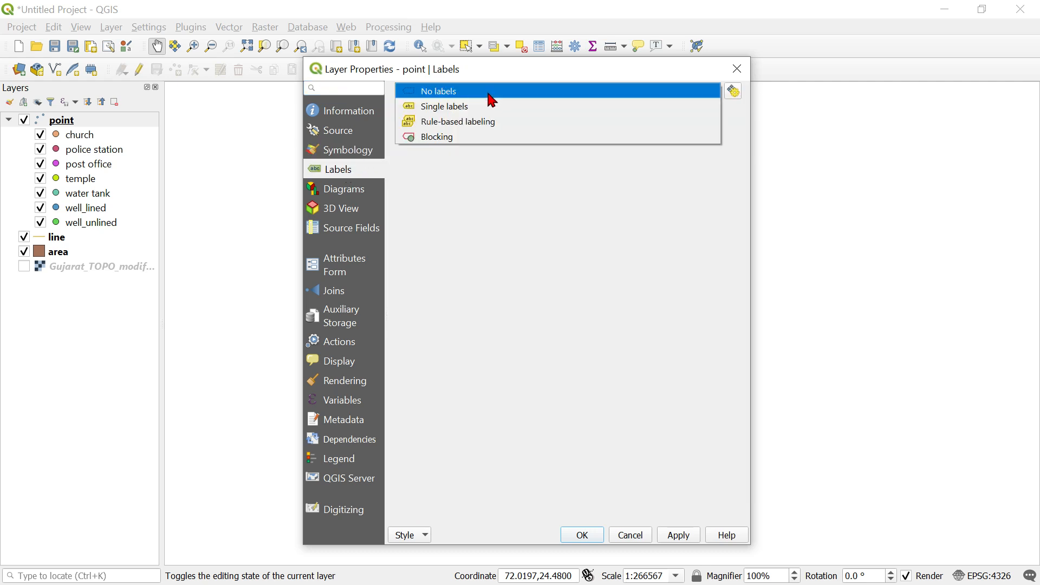
left_click(472, 116)
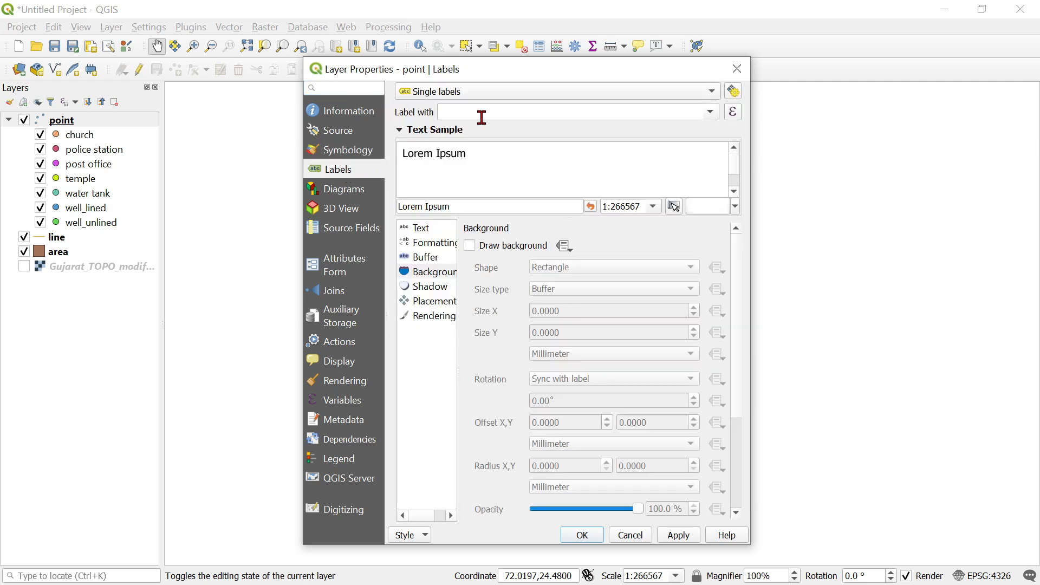
left_click(711, 113)
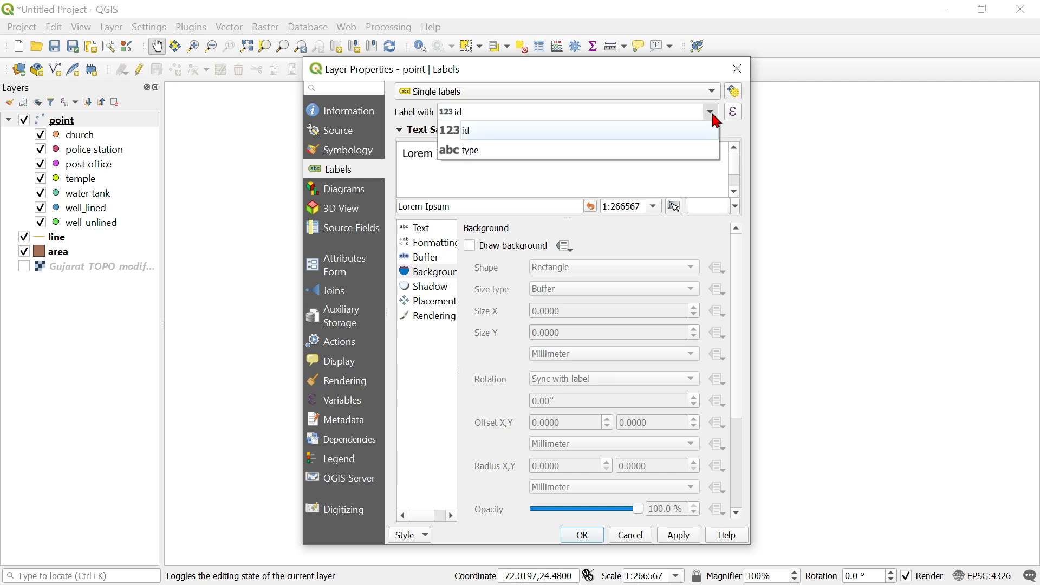
left_click(597, 155)
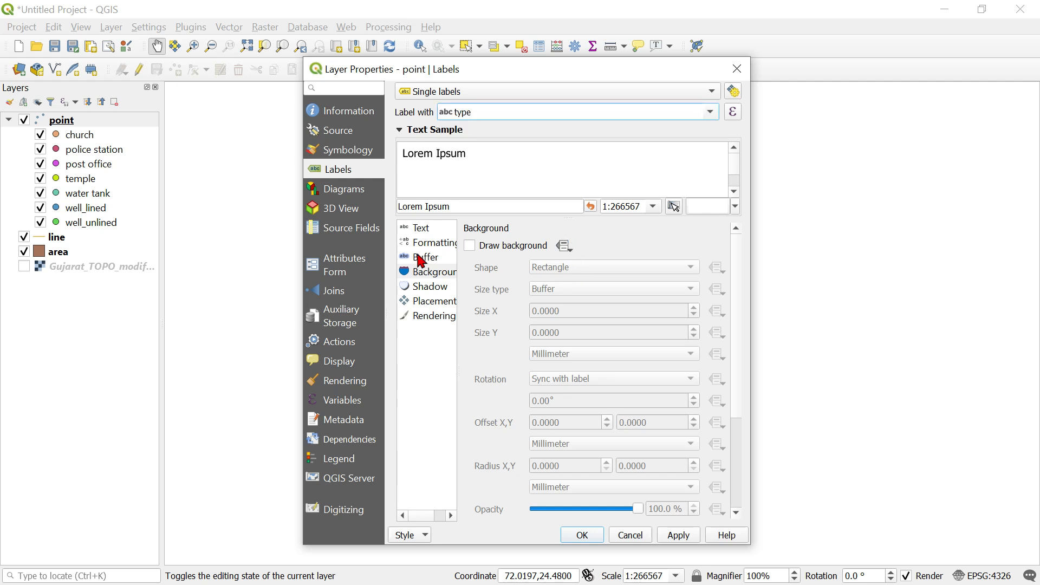
Review the label text, formatting, buffer, background and shadow settings, and apply the labels to the point layer.
left_click(435, 230)
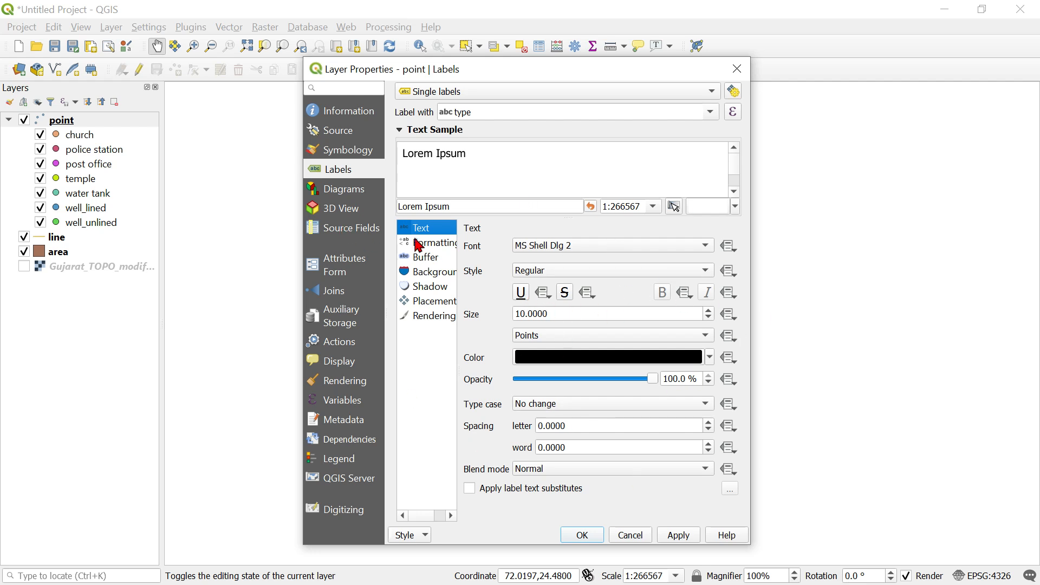
left_click(432, 245)
left_click(434, 258)
left_click(439, 272)
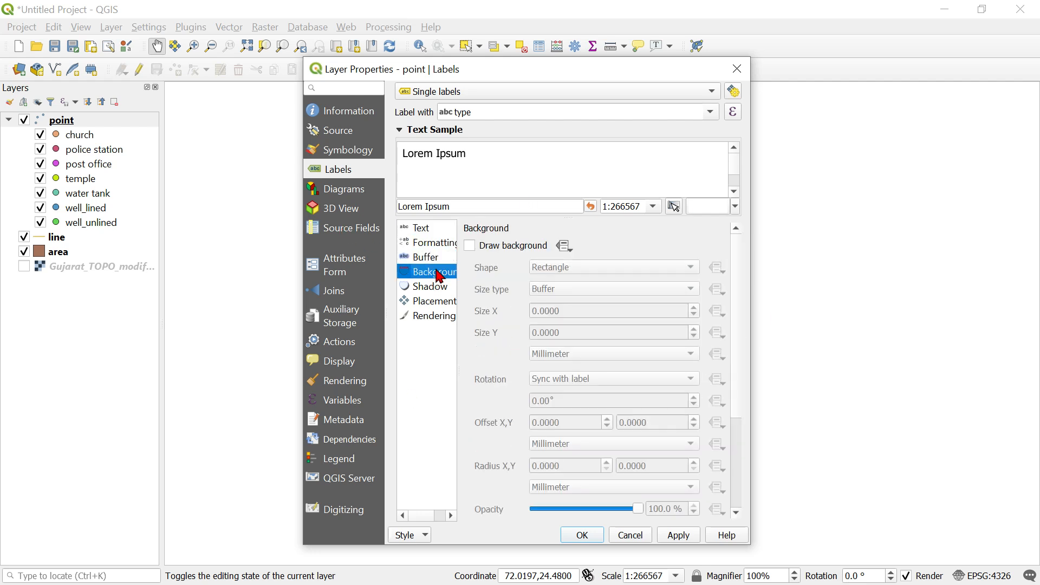
left_click(435, 291)
left_click(429, 232)
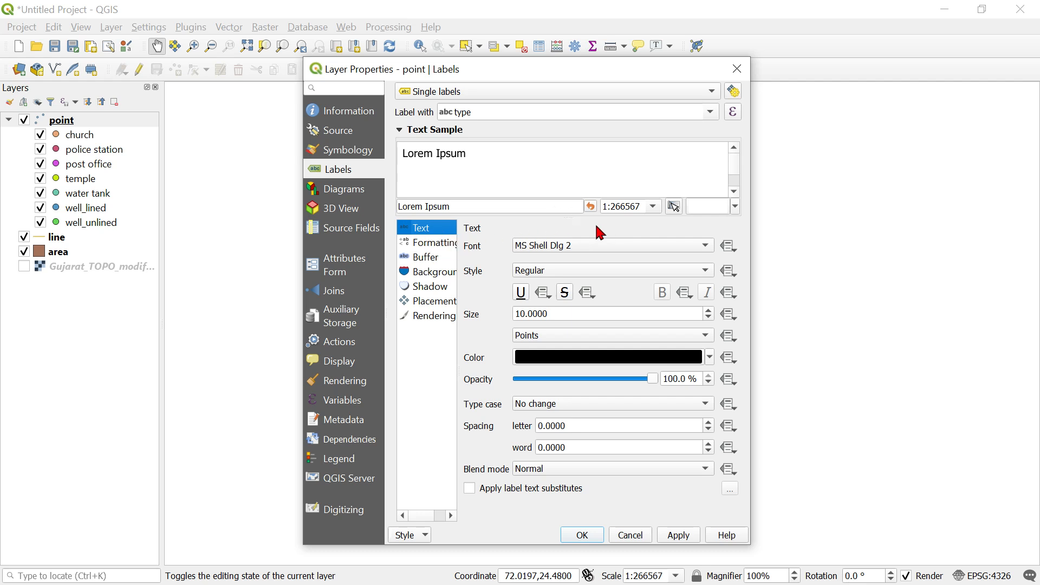
left_click(680, 536)
left_click(583, 536)
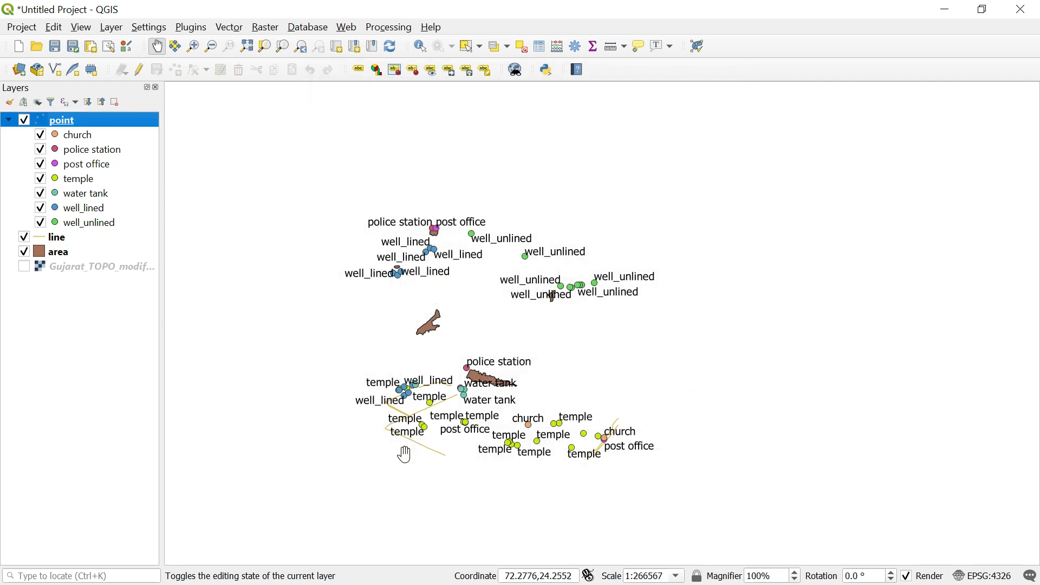
Open the symbology settings of the point layer, showing its categories by type.
scroll(385, 437, "up", 3)
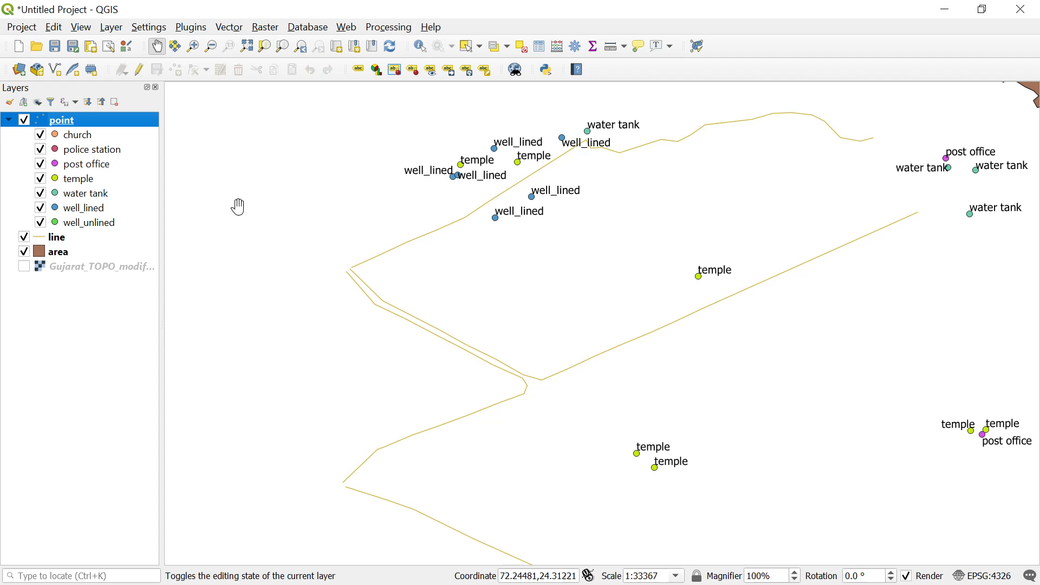
scroll(239, 207, "down", 1)
scroll(681, 410, "down", 1)
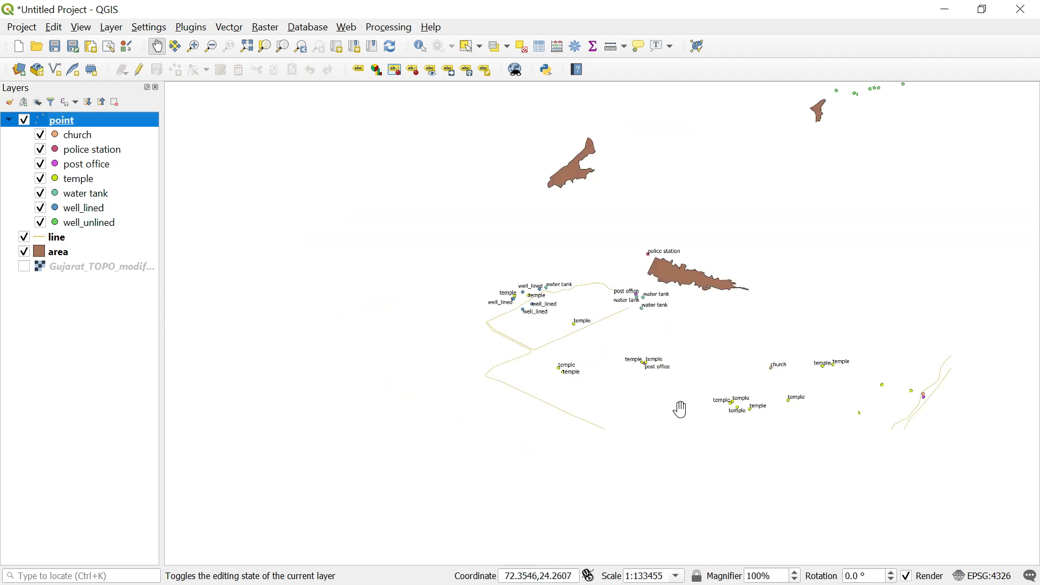
right_click(92, 130)
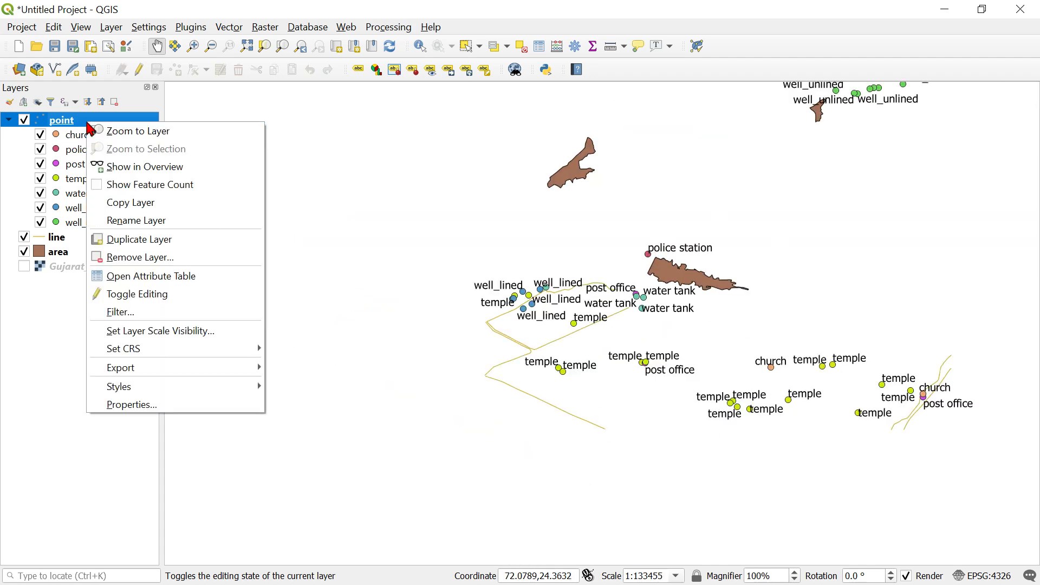
left_click(143, 406)
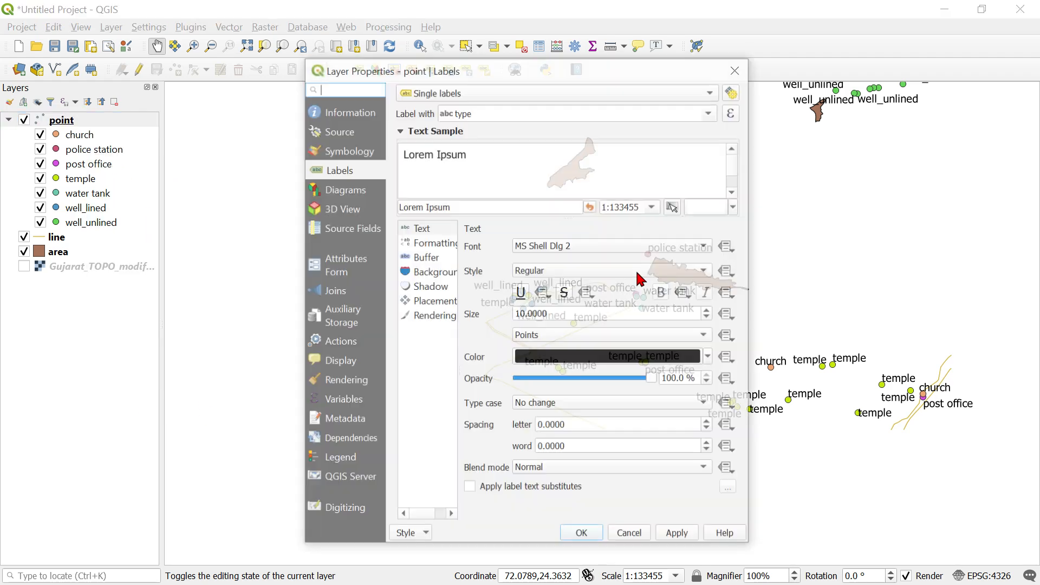
left_click(362, 153)
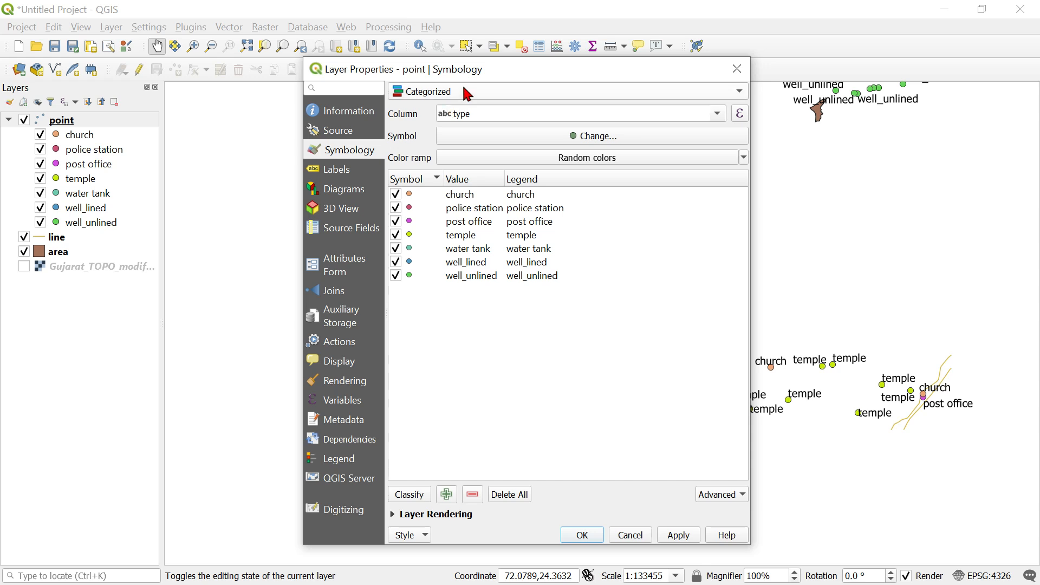
Change the church category's simple marker to a star shape and apply it to the point layer.
left_click(423, 199)
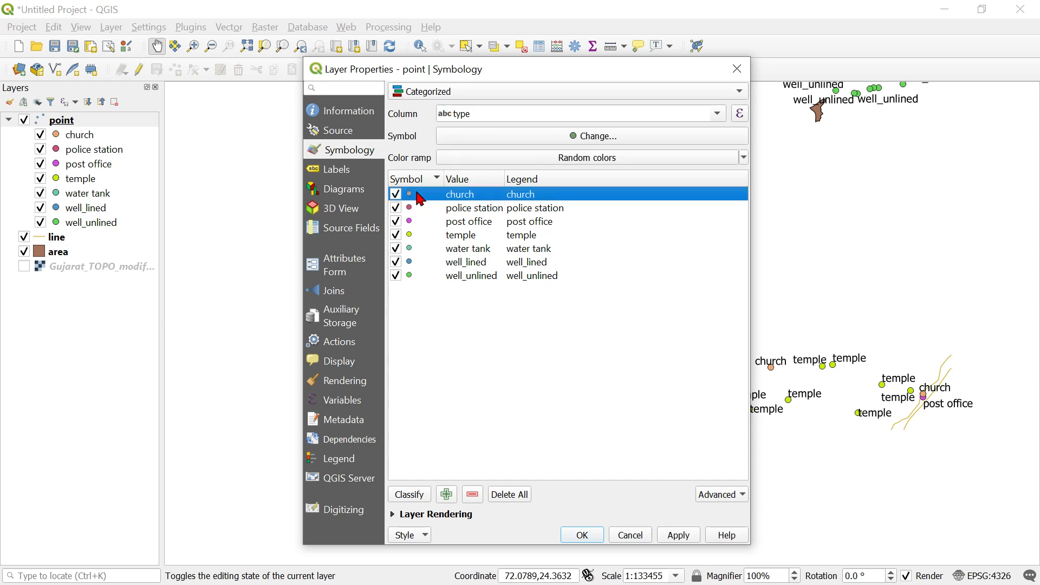
double_click(422, 195)
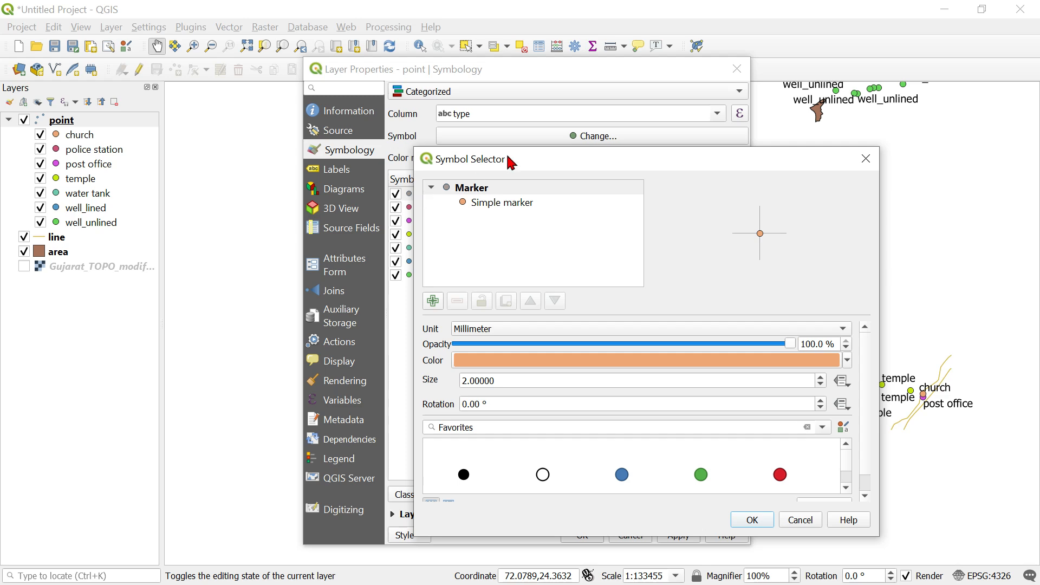
left_click_drag(502, 92, 664, 214)
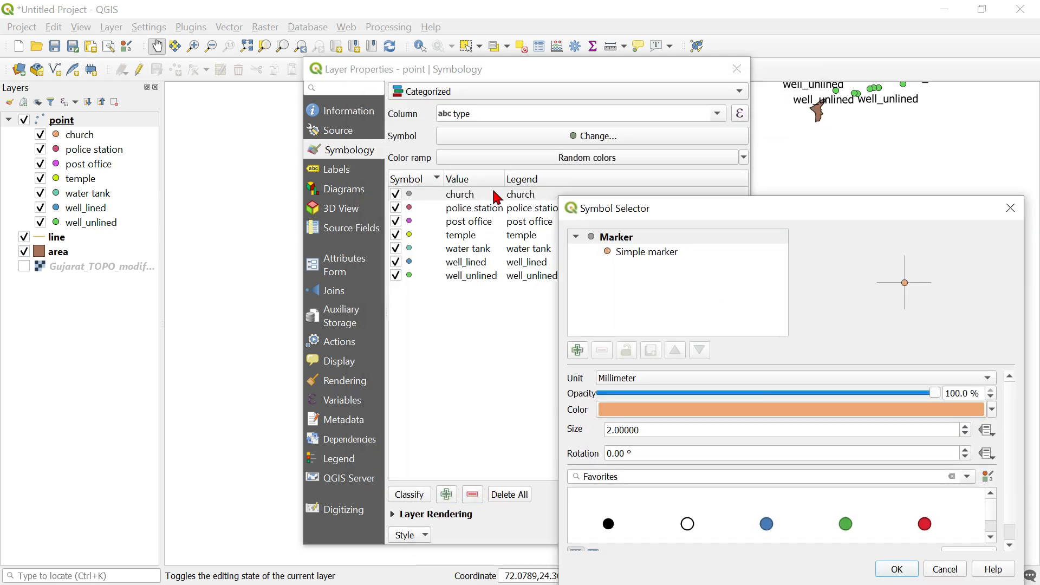
left_click_drag(644, 210, 389, 88)
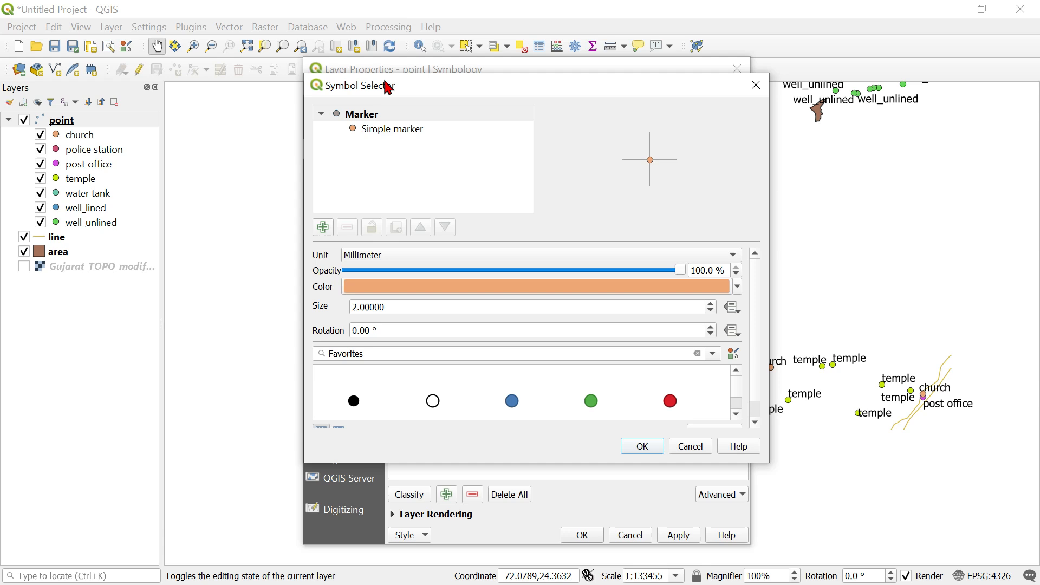
left_click(390, 130)
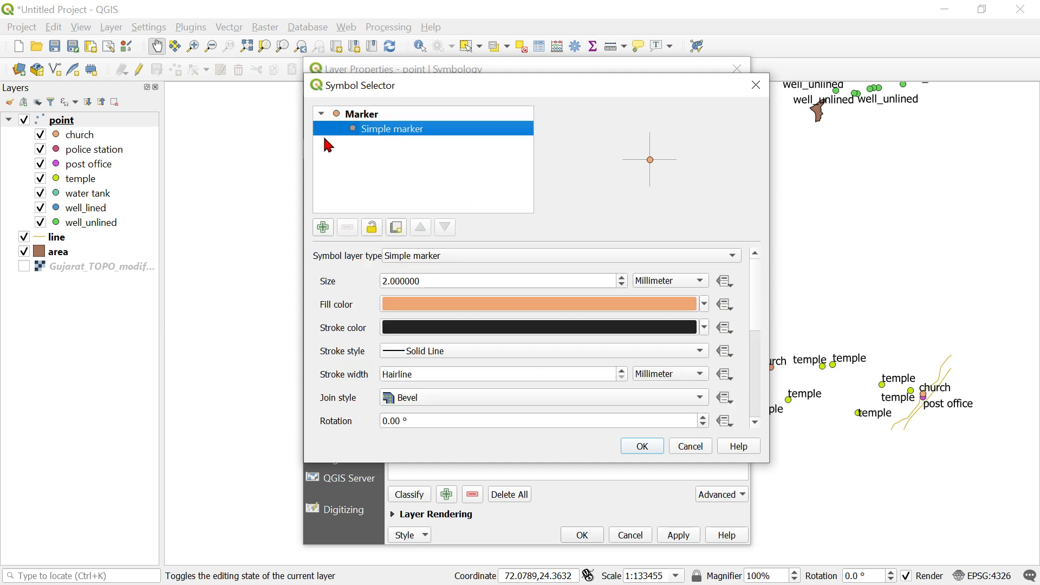
left_click_drag(759, 298, 756, 407)
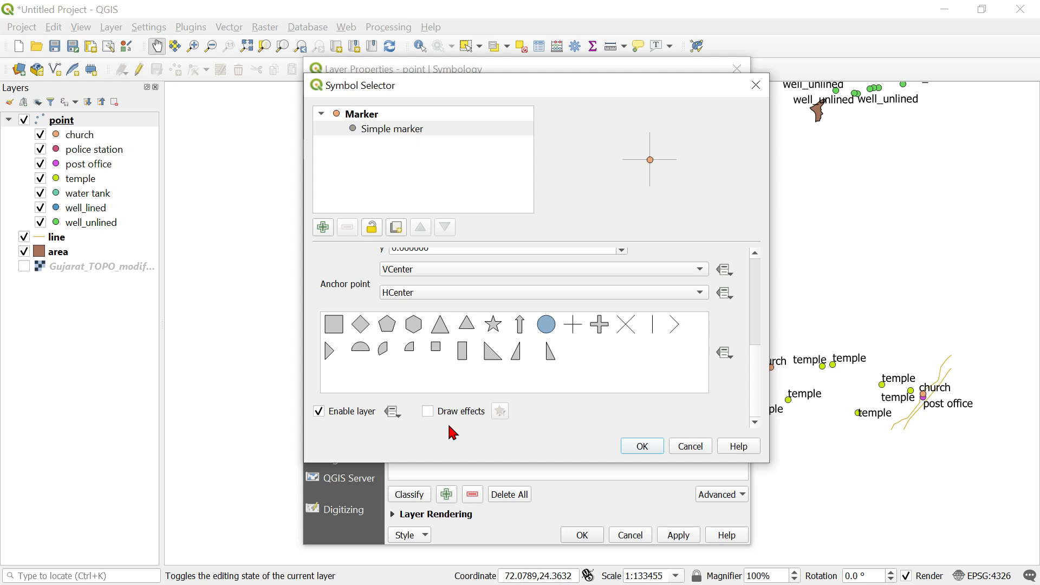
left_click(495, 326)
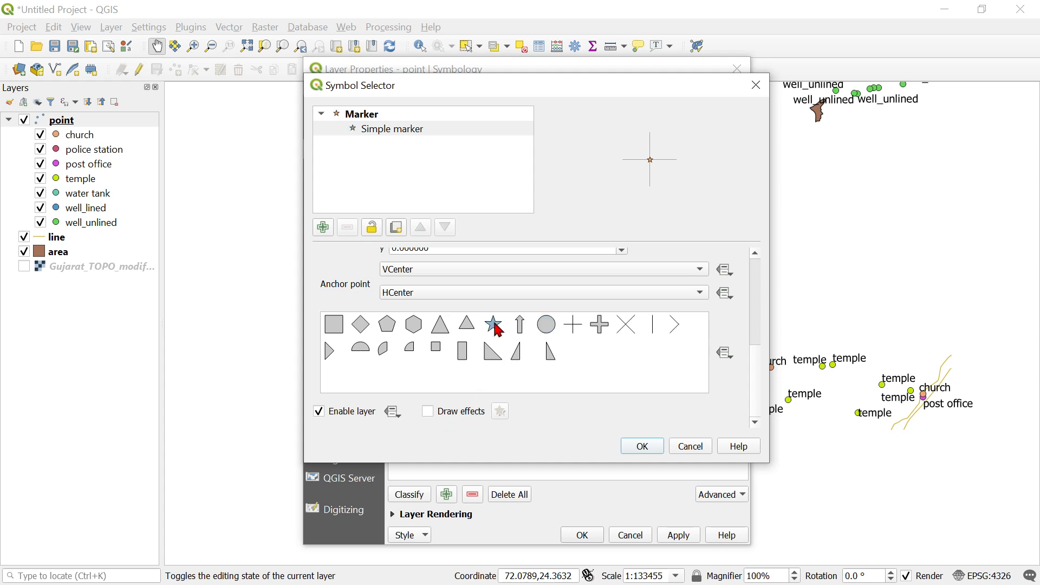
left_click(650, 448)
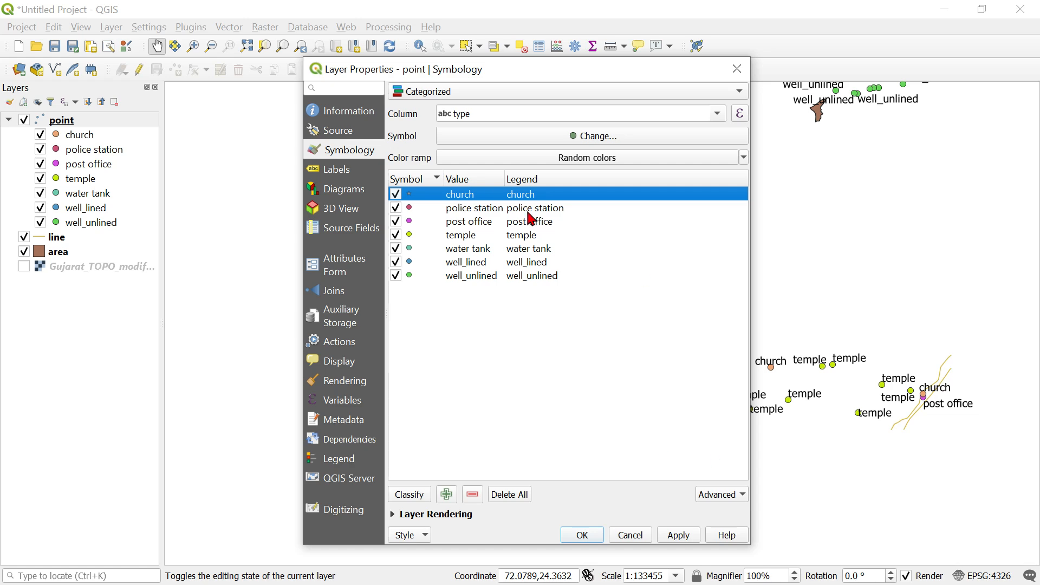
left_click(678, 536)
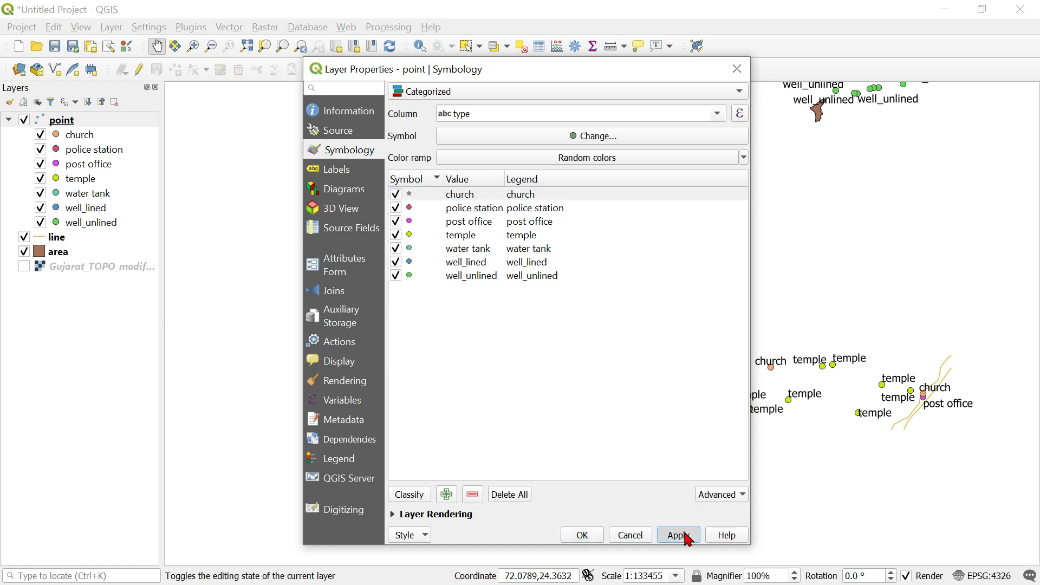
Enlarge the church category's star marker to size 3.8 mm, apply the symbology and close the layer properties.
double_click(422, 197)
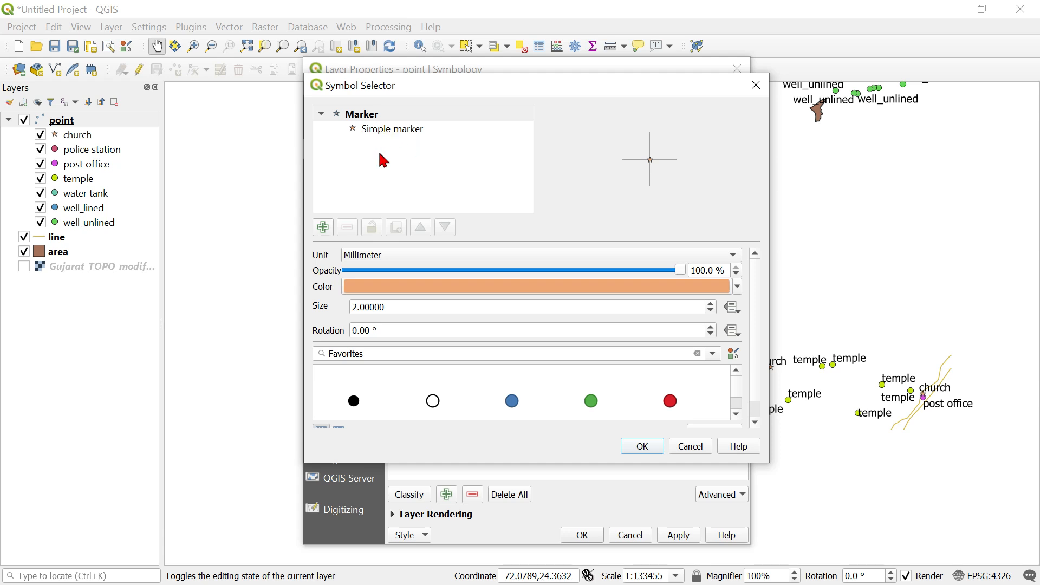
left_click(712, 305)
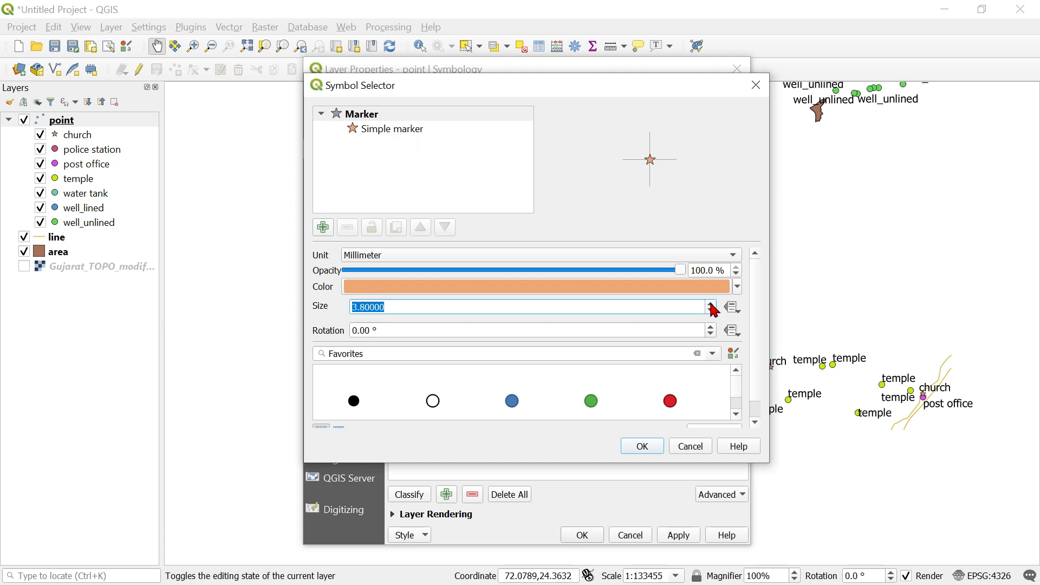
left_click(644, 449)
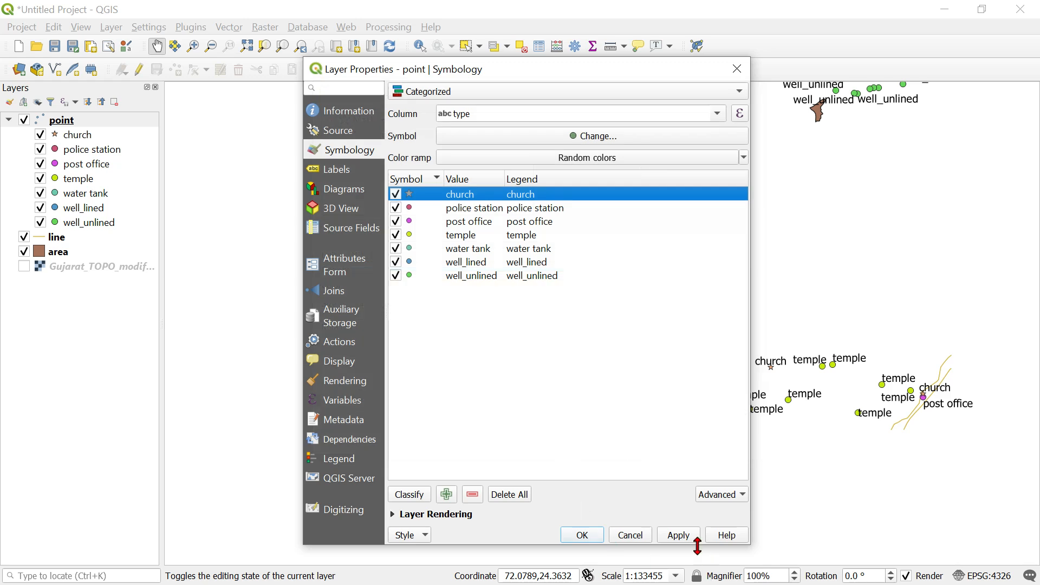
left_click(683, 537)
left_click(583, 536)
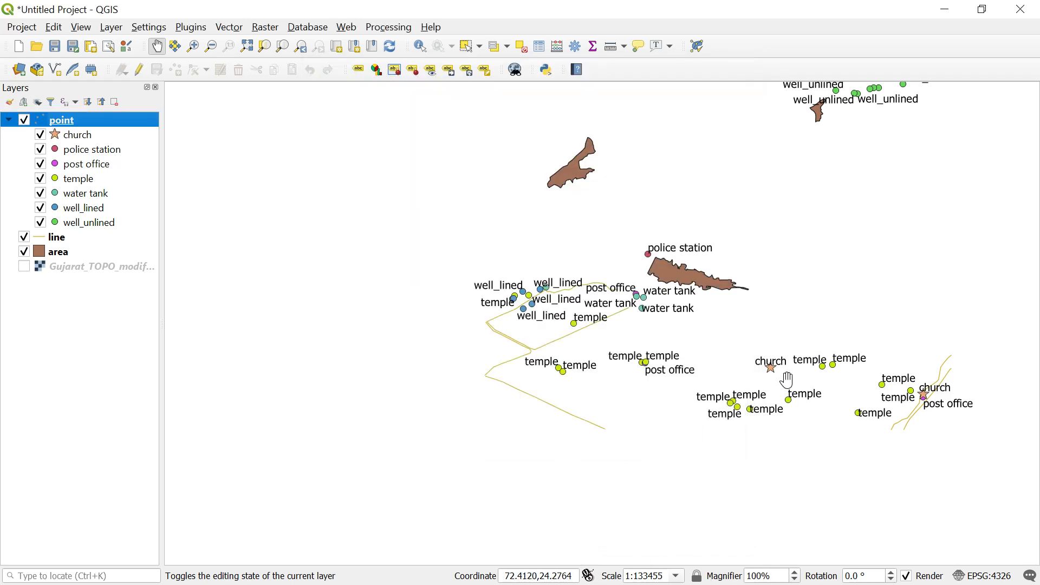
Hide every point category except church, so only the church points are drawn from the point layer.
scroll(786, 376, "up", 1)
scroll(284, 259, "down", 2)
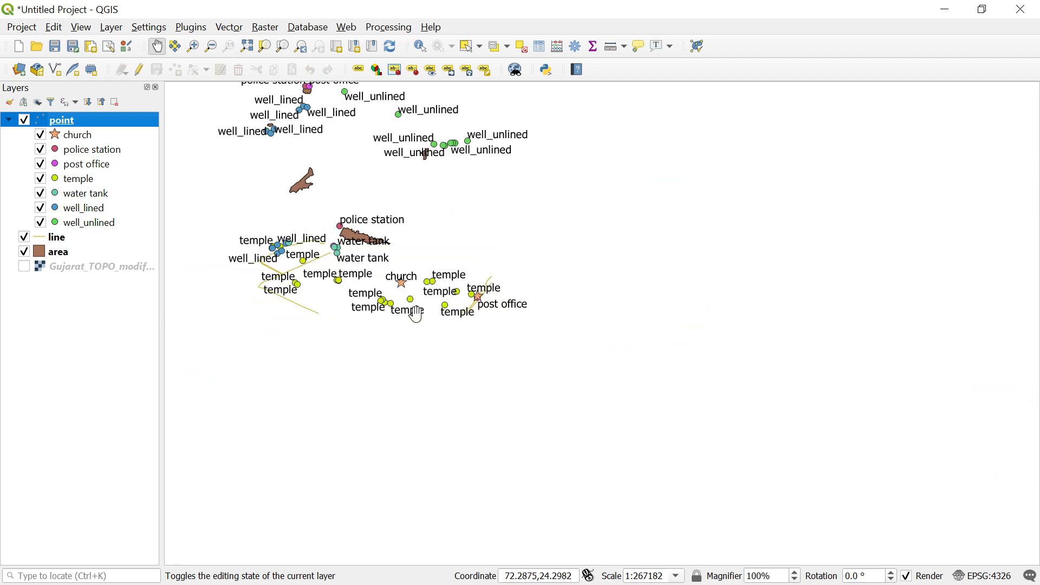
scroll(468, 306, "up", 2)
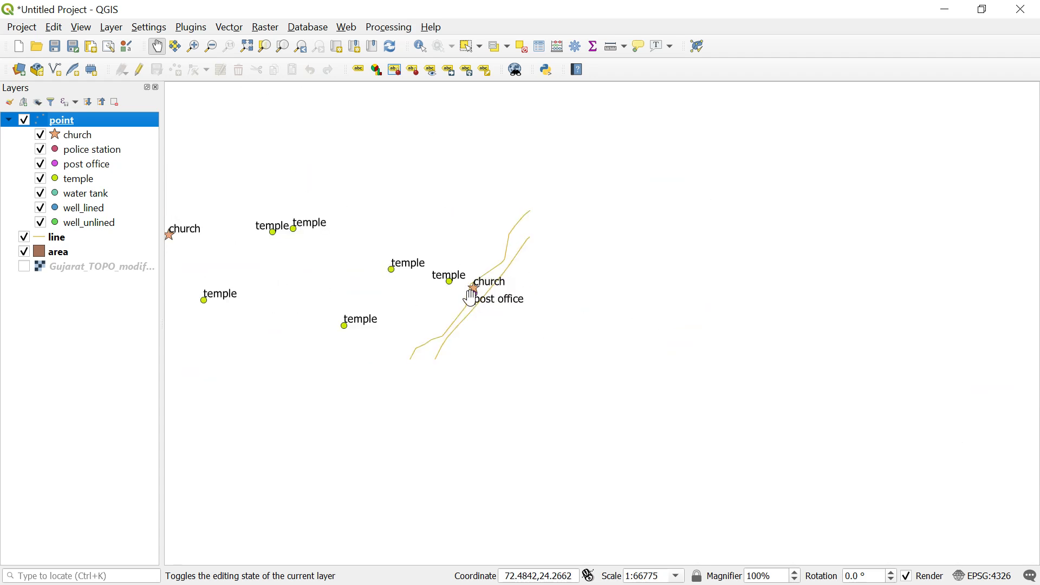
scroll(498, 293, "down", 2)
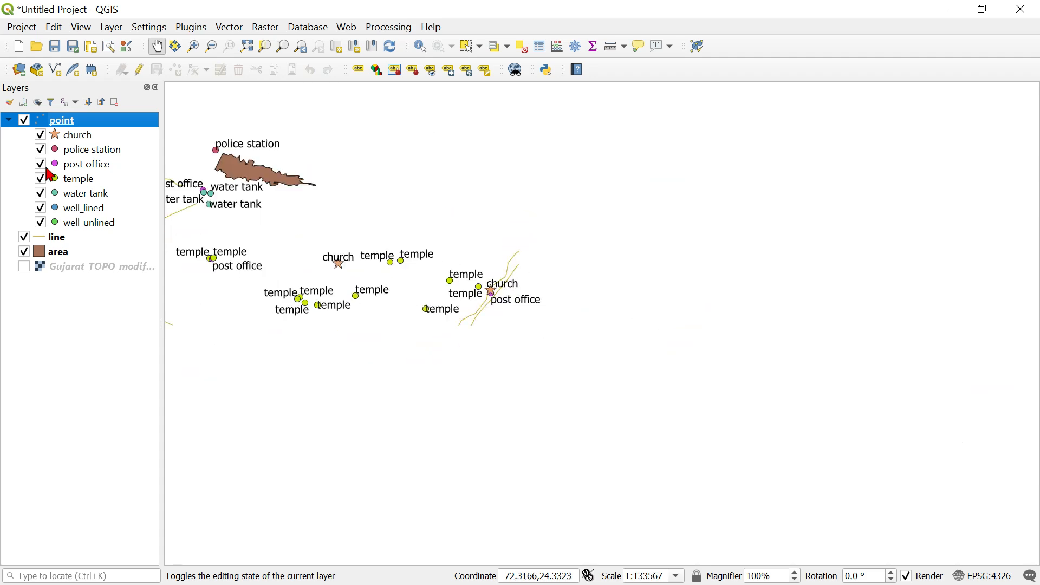
scroll(797, 388, "down", 1)
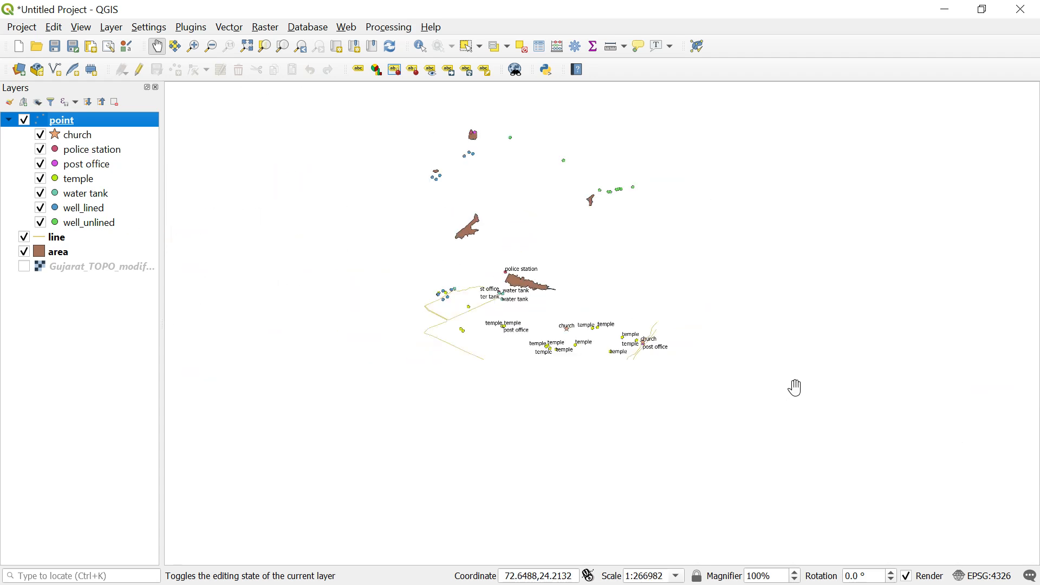
left_click(40, 223)
left_click(40, 208)
left_click(41, 194)
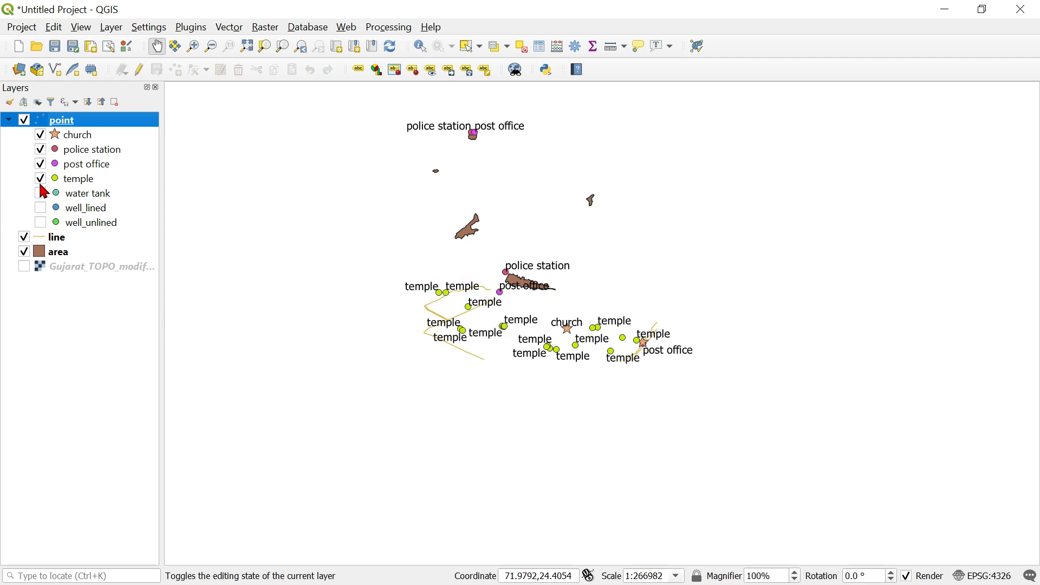
left_click(40, 179)
left_click(41, 165)
left_click(41, 150)
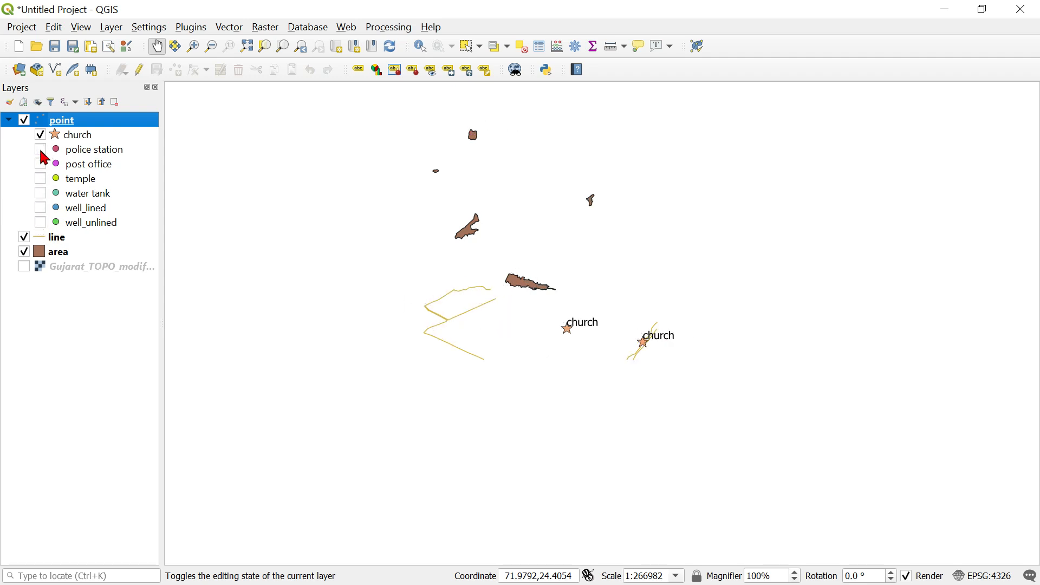
Show the police station, post office, temple, water tank and well categories of the point layer again.
left_click(41, 150)
left_click(40, 165)
left_click(40, 179)
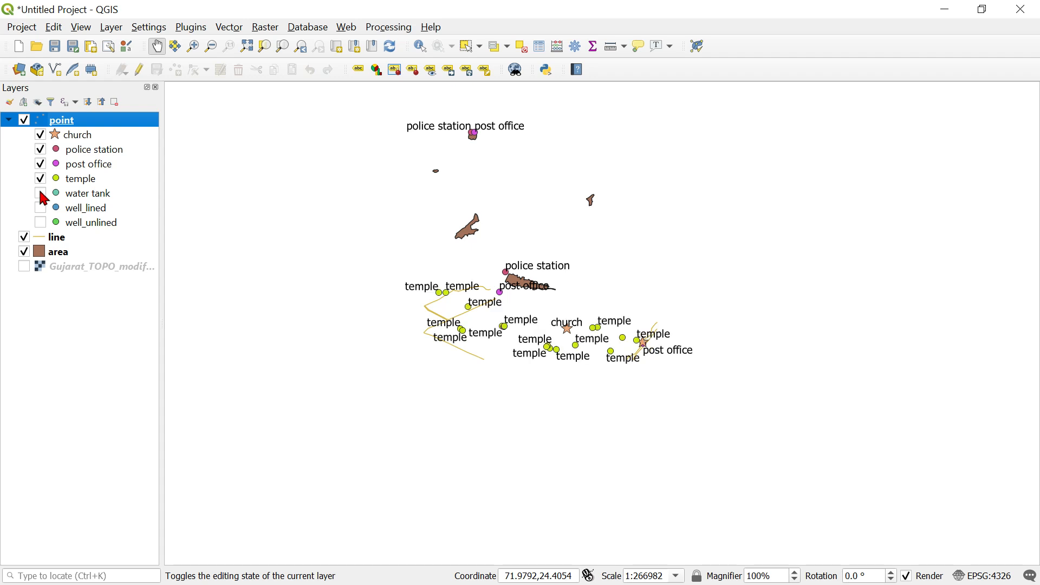
left_click(41, 194)
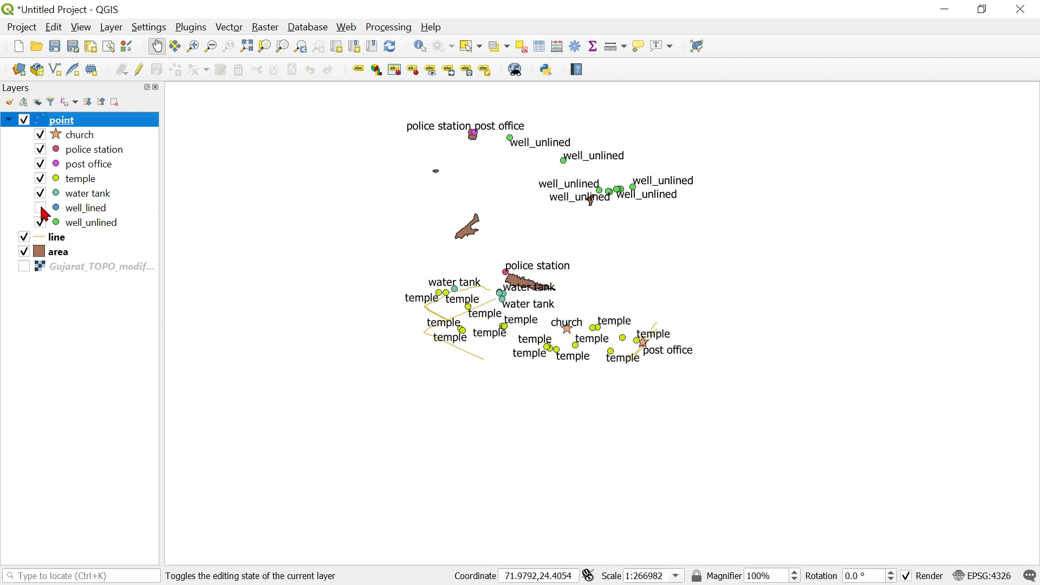
left_click(41, 208)
Switch the line layer's symbology to categorized on the type field and classify its values.
left_click(61, 240)
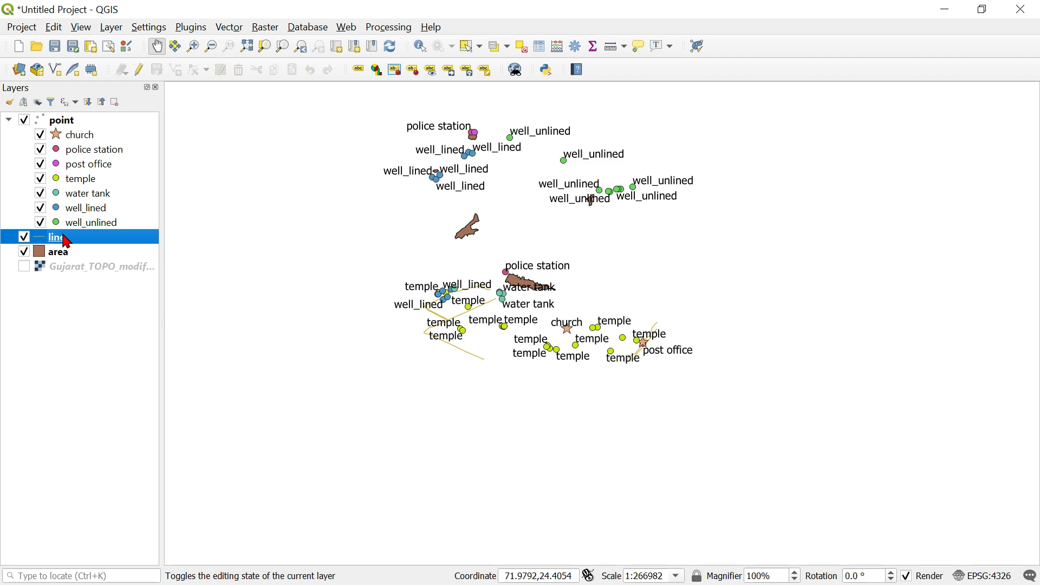
double_click(64, 237)
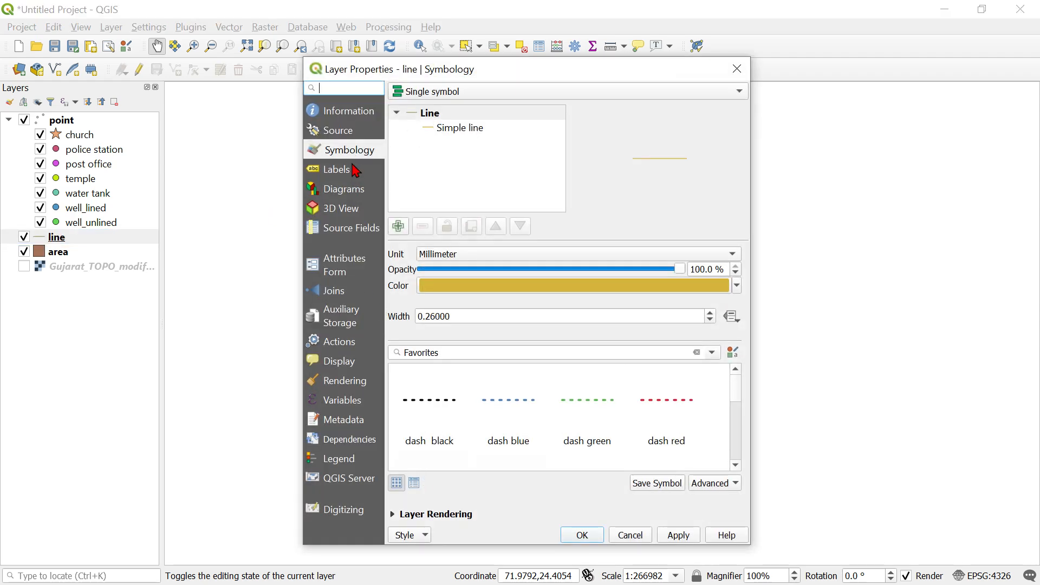
left_click(346, 169)
left_click(349, 152)
left_click(592, 91)
left_click(445, 106)
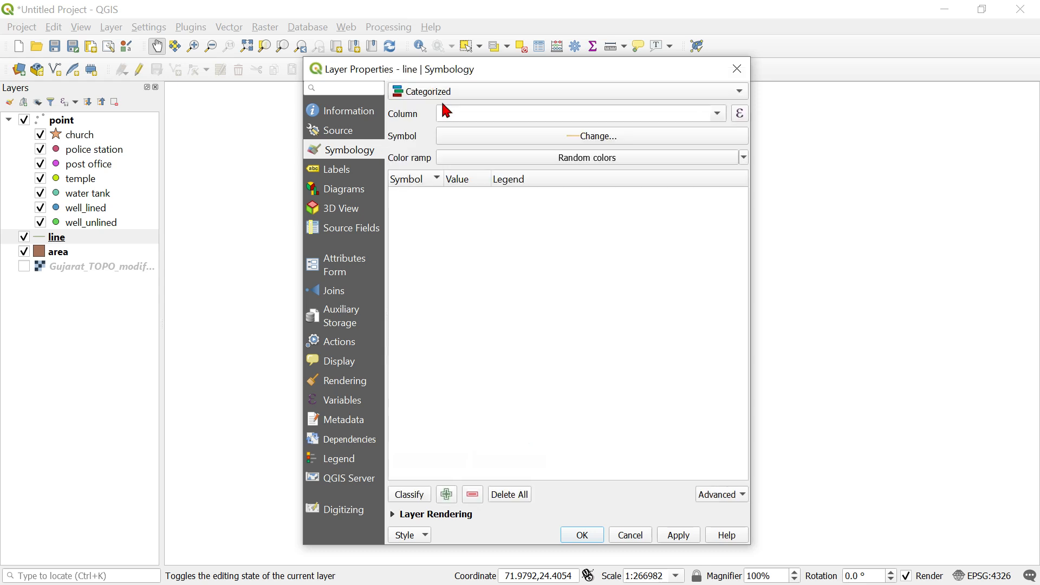
left_click(719, 114)
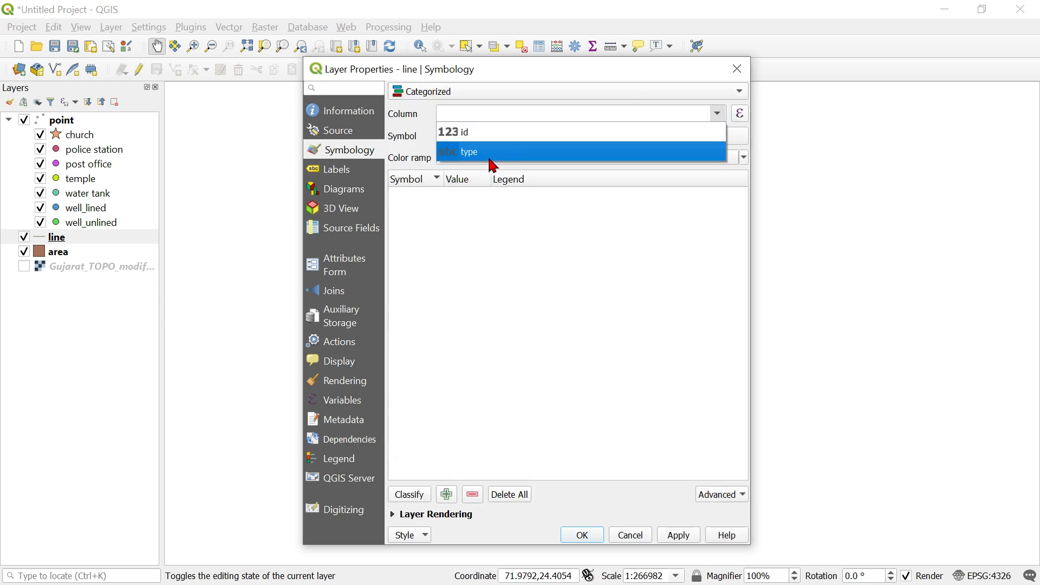
left_click(490, 153)
left_click(411, 495)
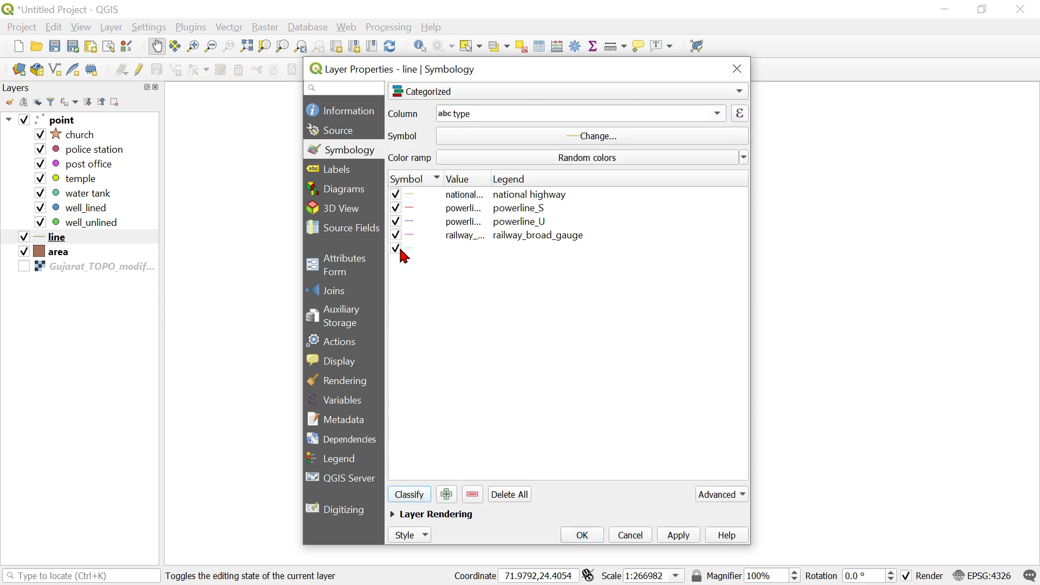
Remove the category without a value from the line layer's classification, apply the symbology and close the properties.
left_click(402, 253)
left_click(473, 494)
left_click(679, 536)
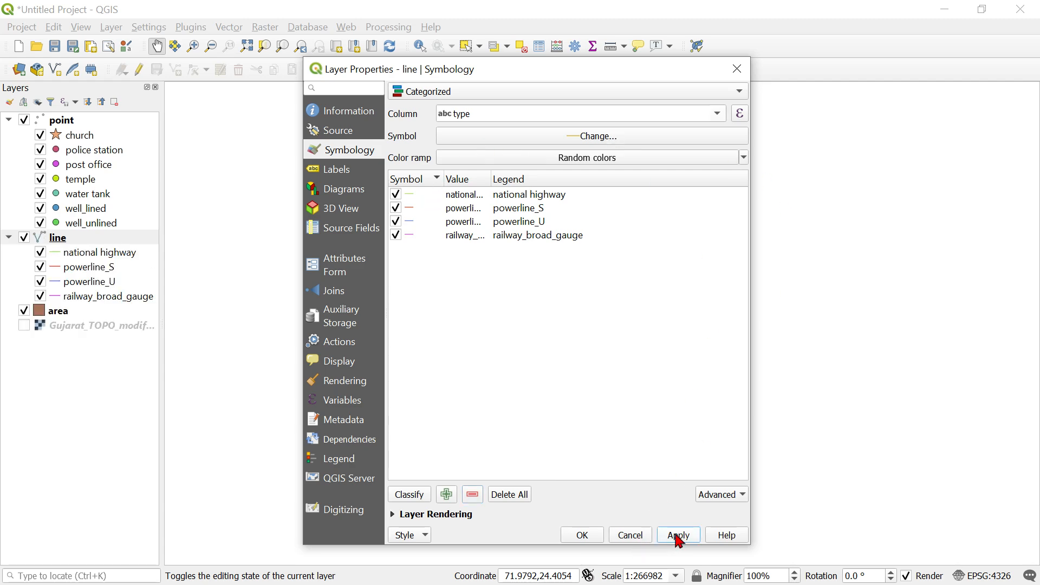
left_click(590, 537)
scroll(441, 317, "up", 1)
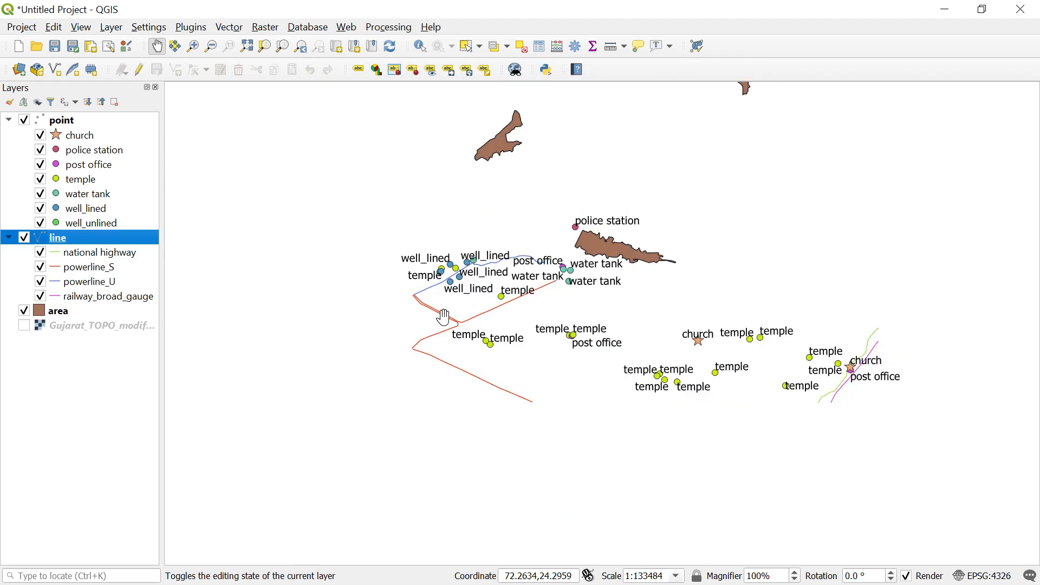
scroll(444, 318, "up", 1)
scroll(409, 291, "up", 1)
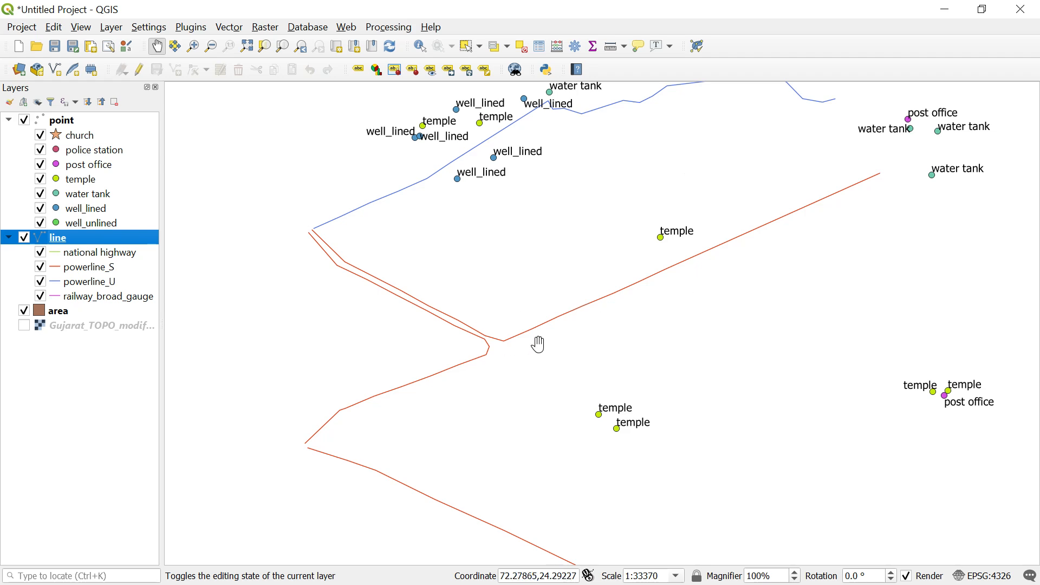
scroll(395, 332, "down", 2)
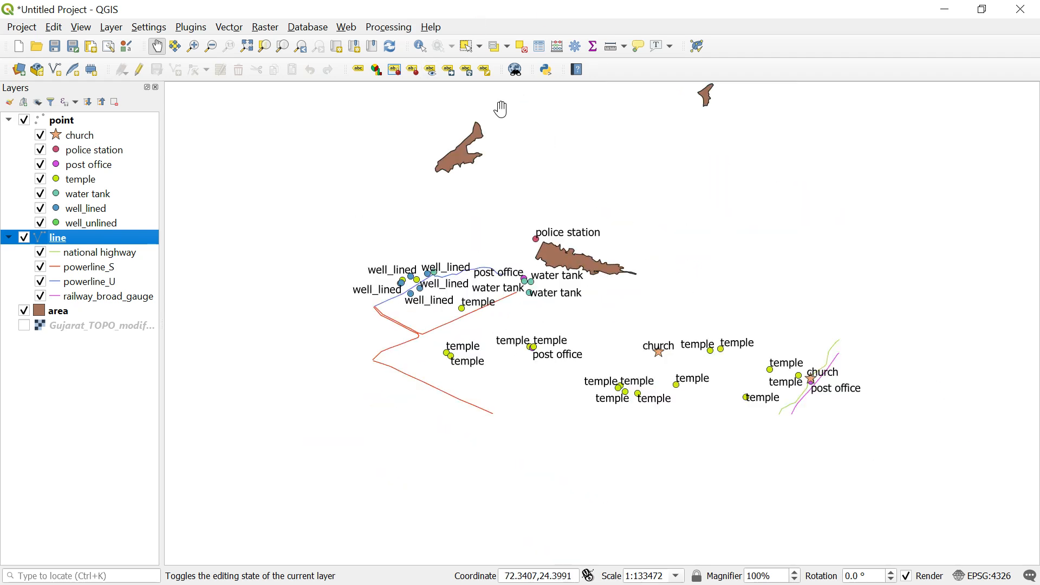
Switch the area layer's symbology to categorized on the type field, classify its values and remove the category without a value.
scroll(704, 241, "down", 1)
scroll(623, 178, "up", 1)
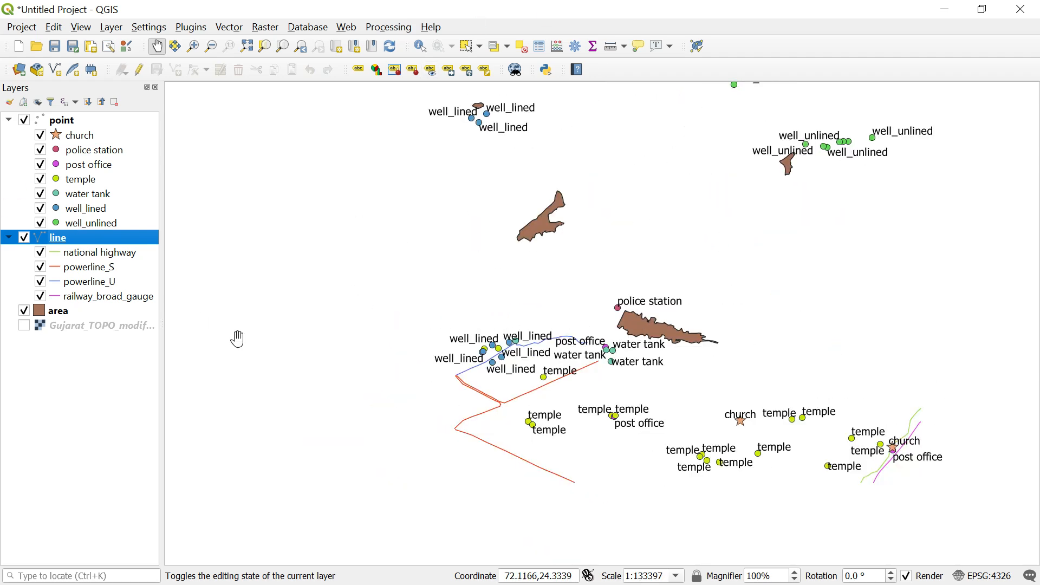
left_click(74, 317)
double_click(74, 317)
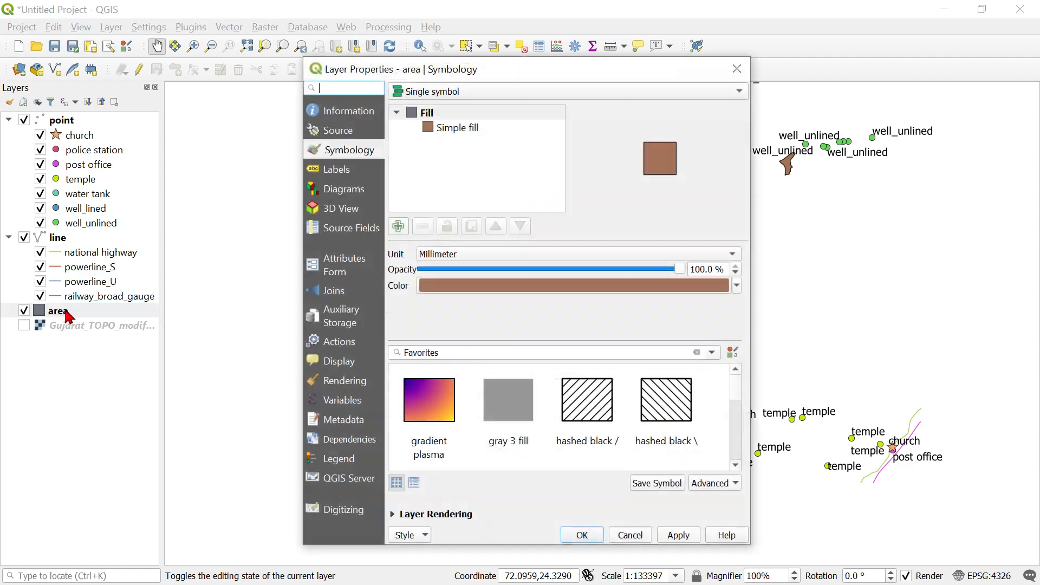
left_click(477, 92)
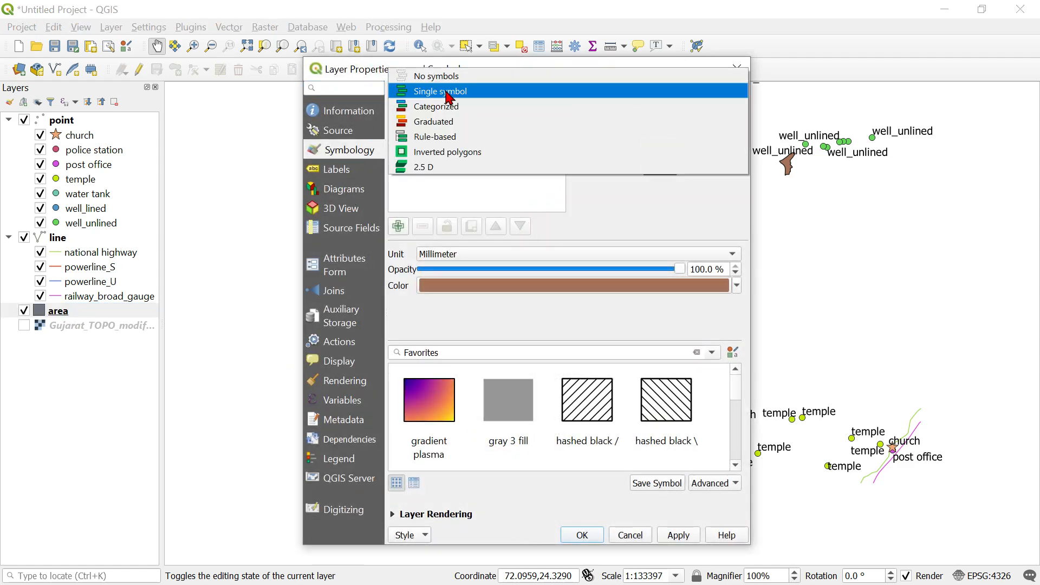
left_click(436, 106)
left_click(725, 114)
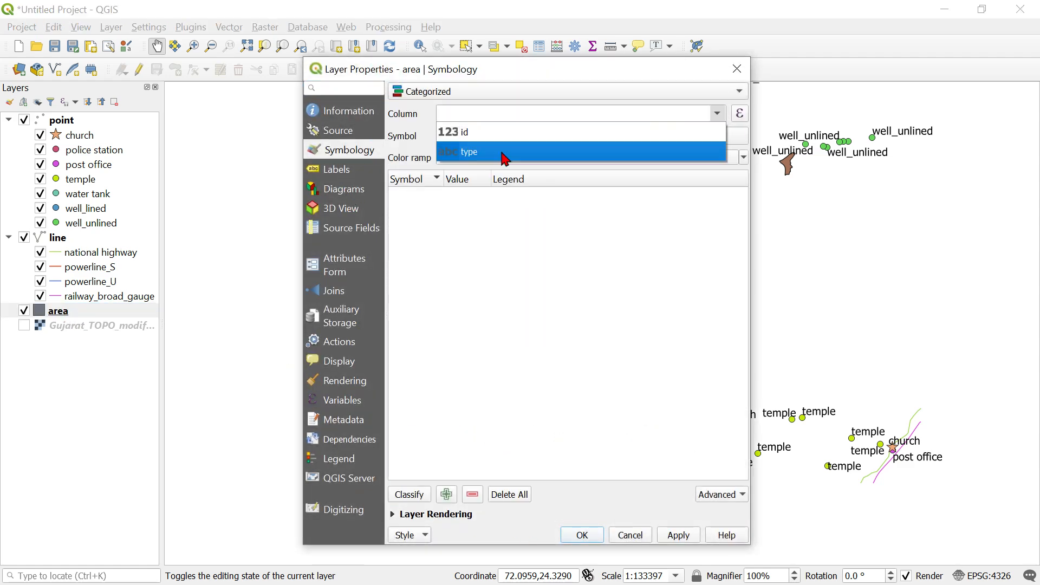
left_click(482, 154)
left_click(410, 494)
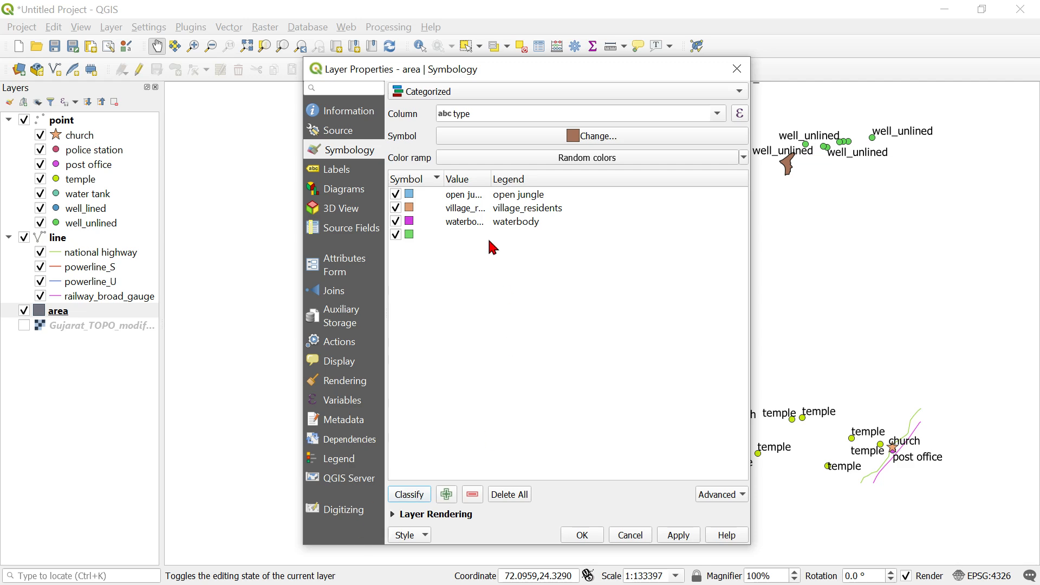
left_click(422, 236)
left_click(472, 495)
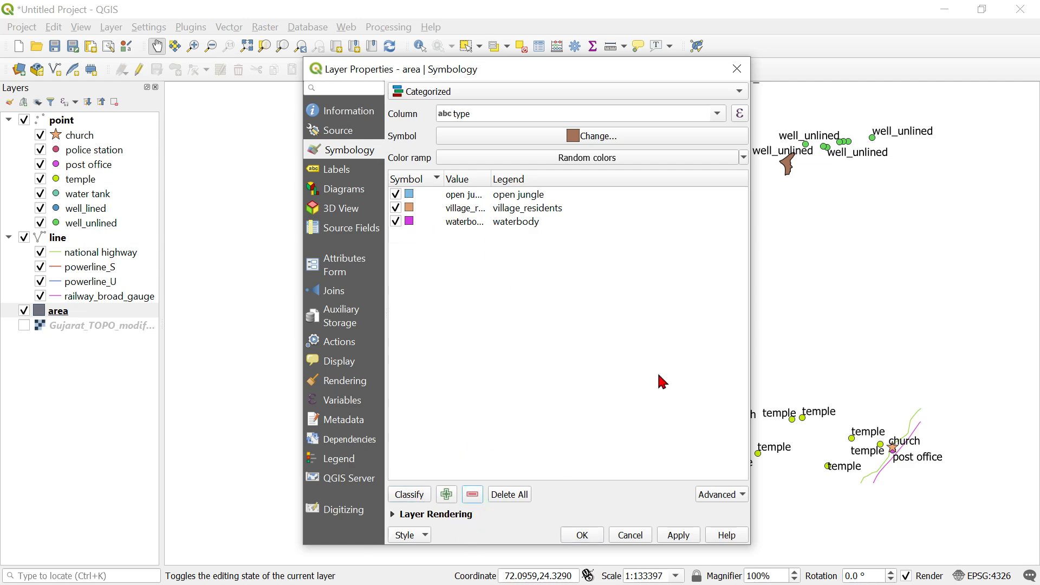
Change the simple fill color of the area layer's waterbody category to bright cyan.
double_click(410, 222)
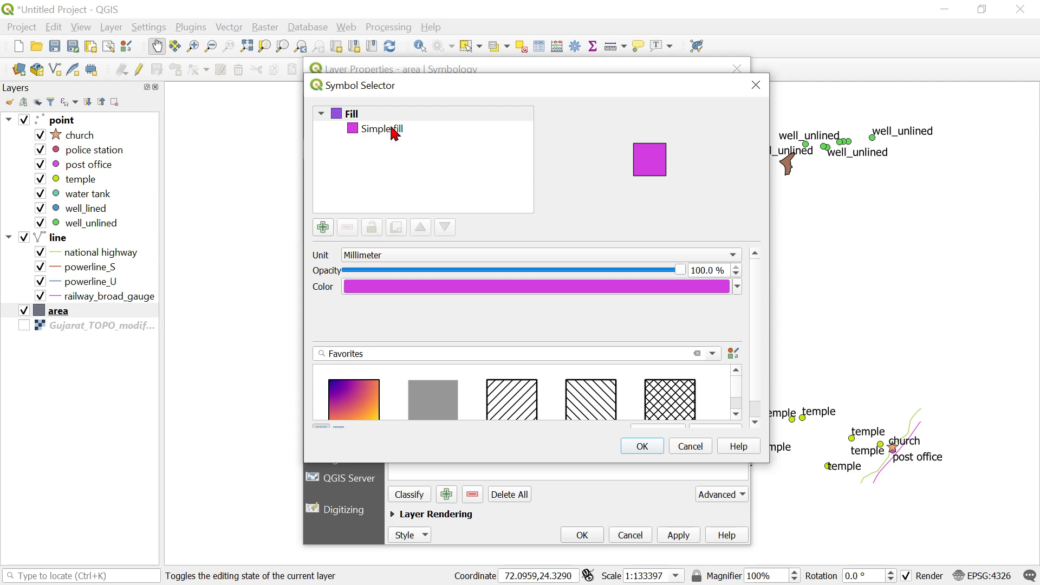
left_click(395, 133)
left_click(554, 287)
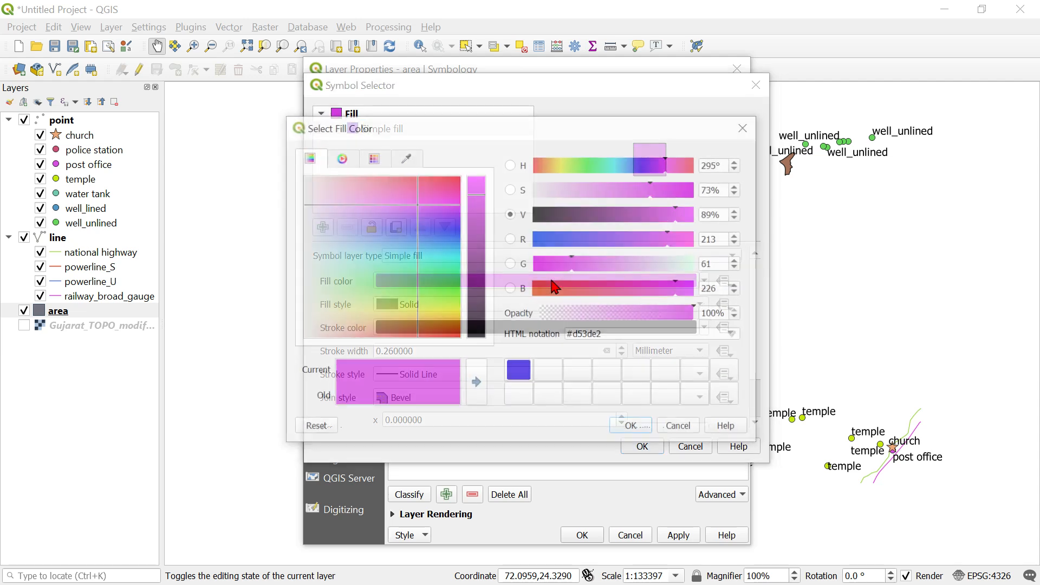
left_click(640, 165)
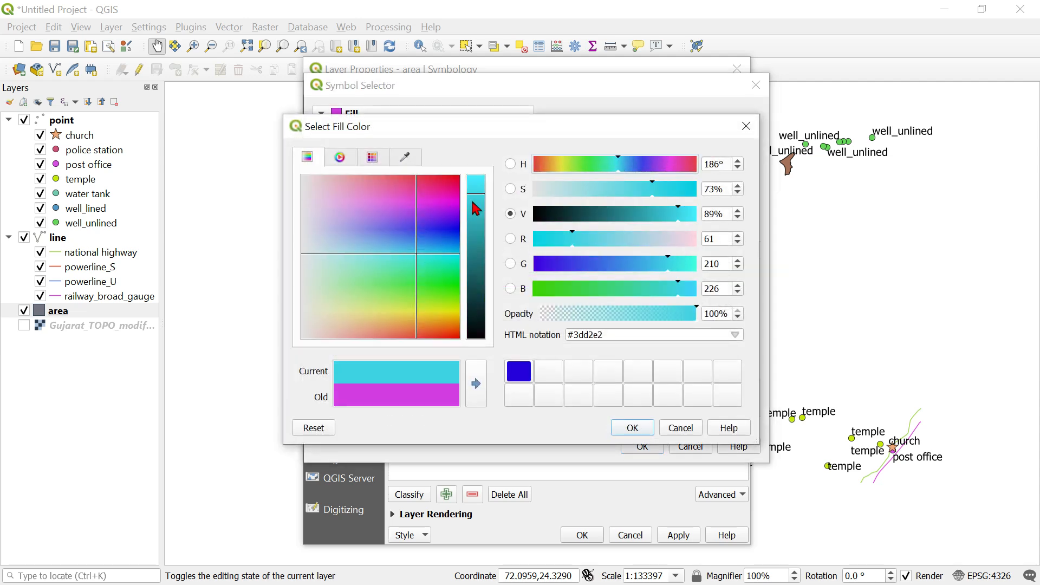
left_click_drag(476, 209, 477, 185)
left_click(634, 427)
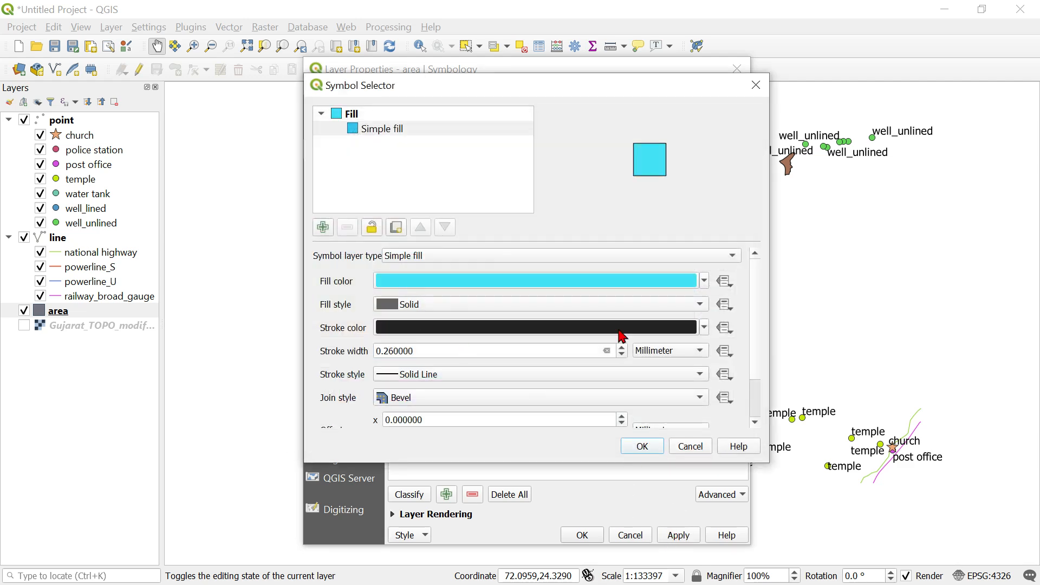
left_click(642, 451)
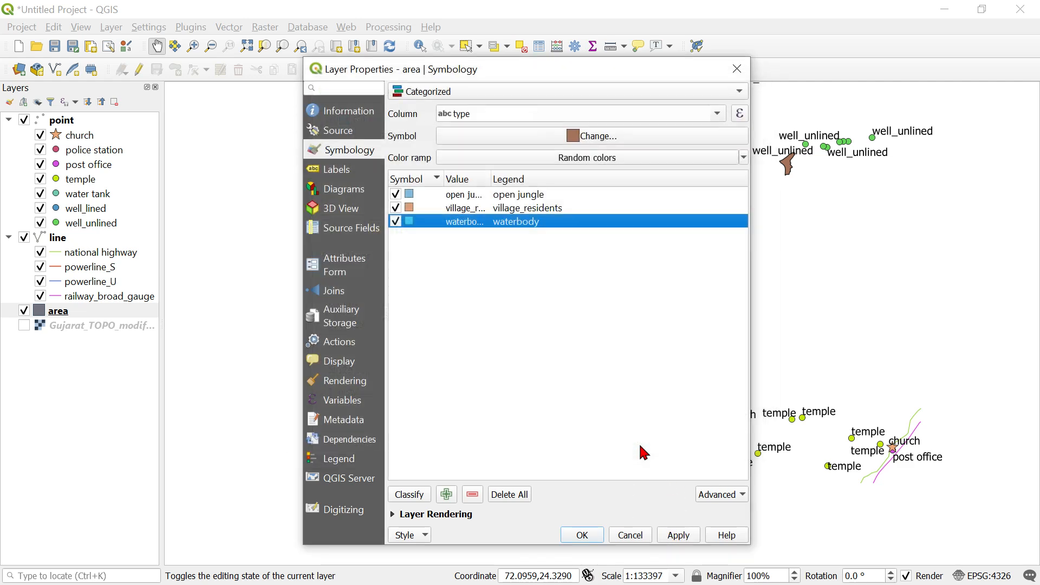
Set the open jungle category's simple fill to light green #a0ee1a, apply the area symbology and close the properties.
double_click(413, 200)
left_click(401, 129)
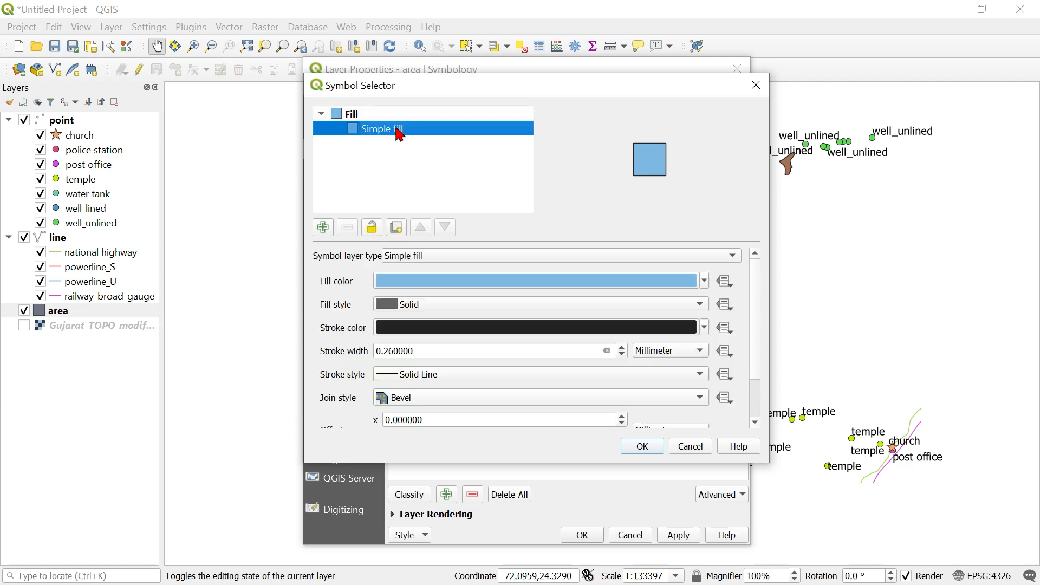
left_click(483, 281)
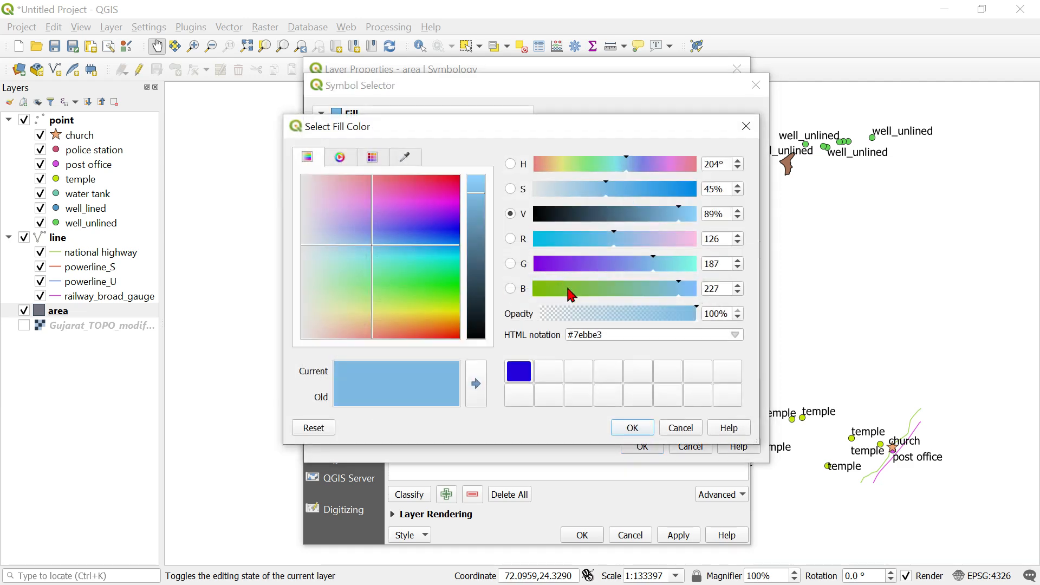
left_click(548, 292)
left_click(484, 192)
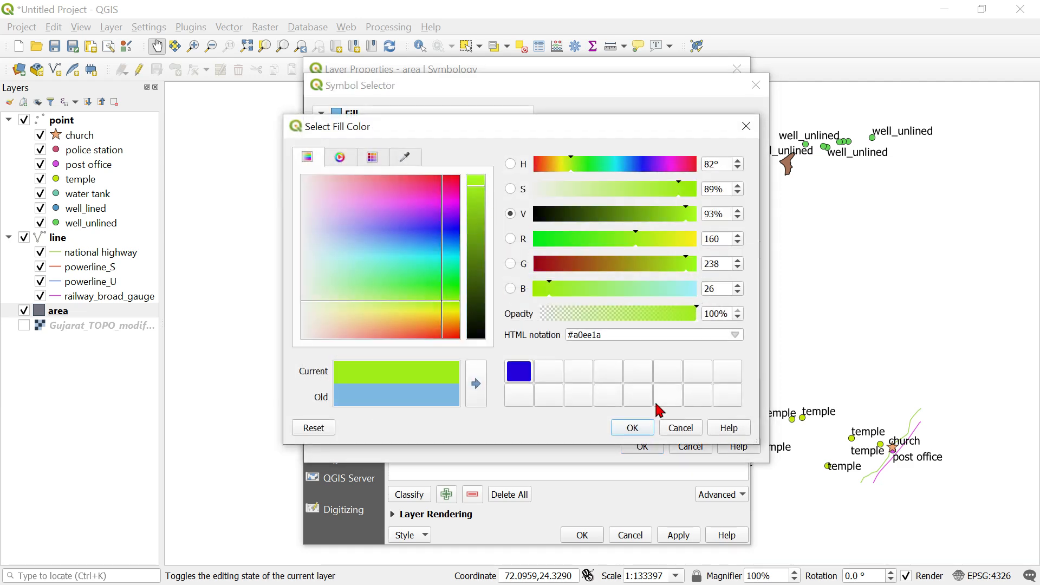
left_click(634, 428)
left_click(659, 452)
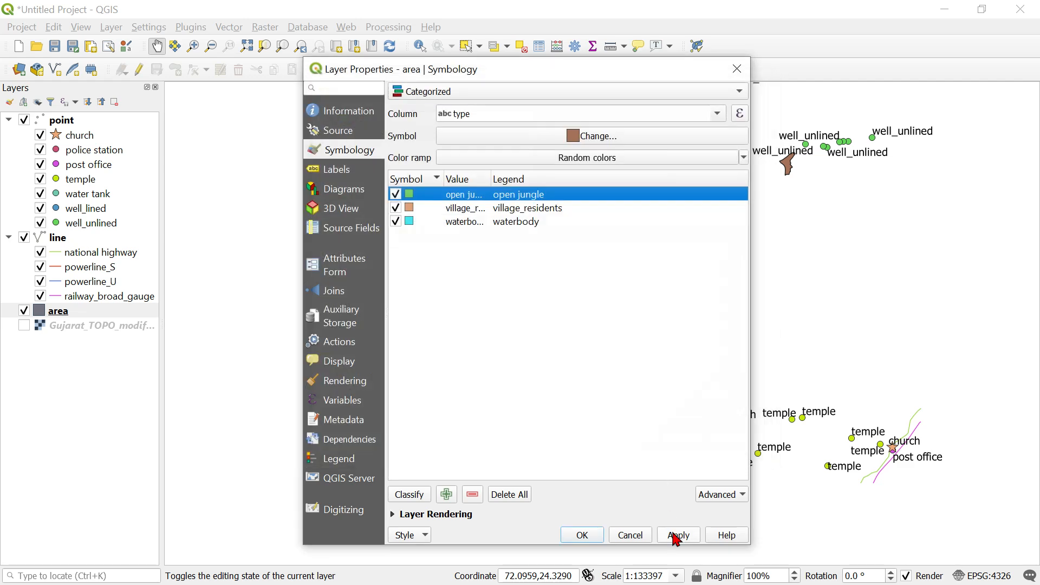
left_click(678, 535)
left_click(582, 536)
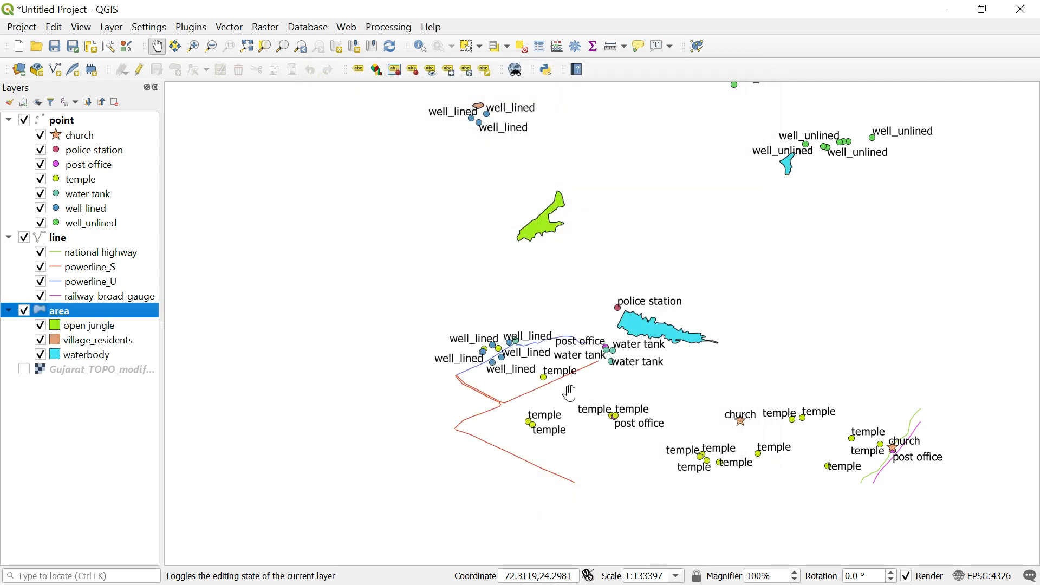
Examine the newly colored open jungle, village and waterbody areas across the map.
scroll(575, 395, "down", 1)
scroll(577, 219, "up", 2)
scroll(578, 220, "up", 1)
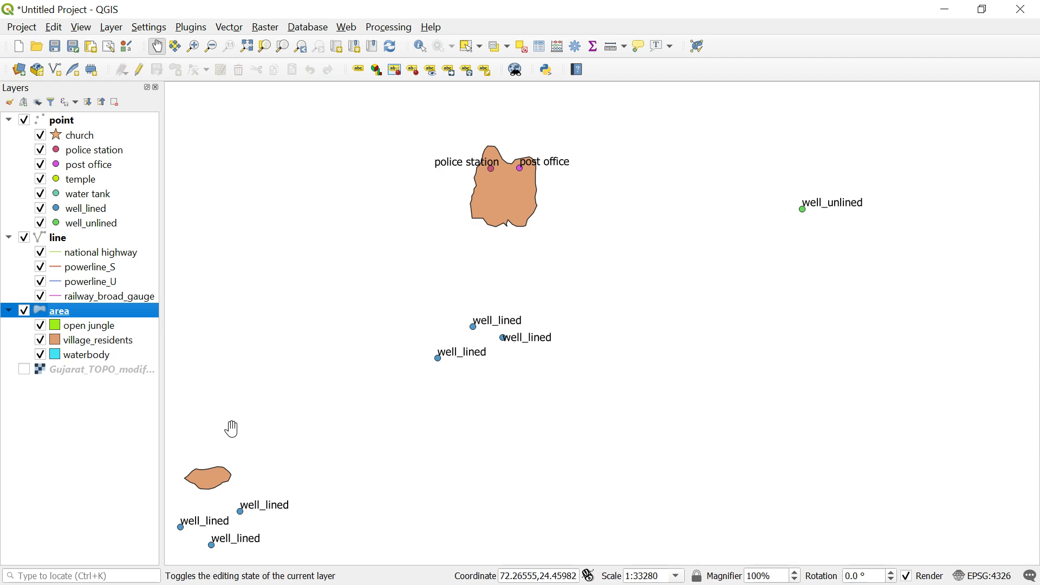
scroll(344, 361, "down", 1)
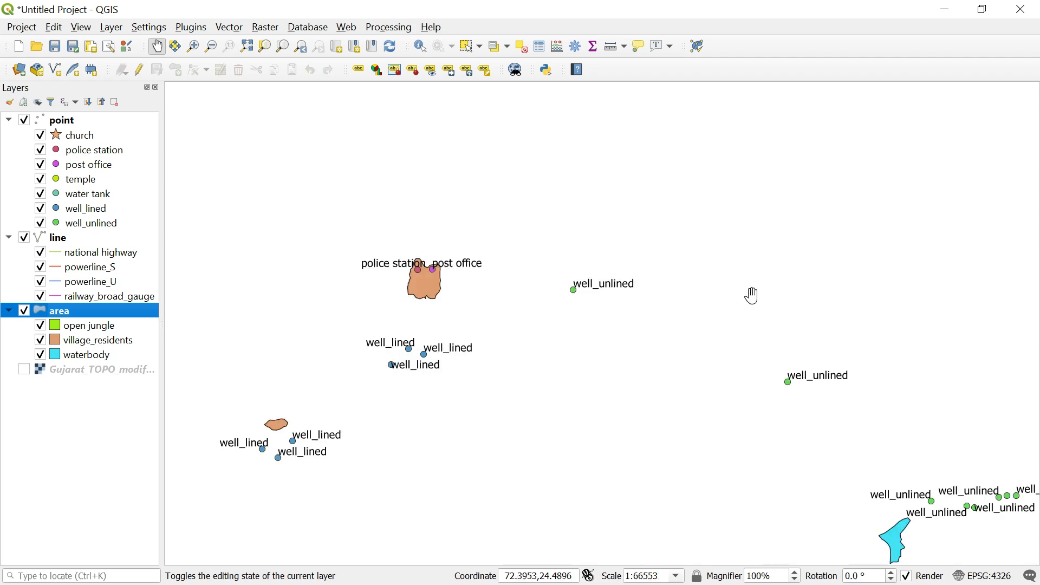
scroll(804, 420, "down", 2)
scroll(759, 365, "up", 1)
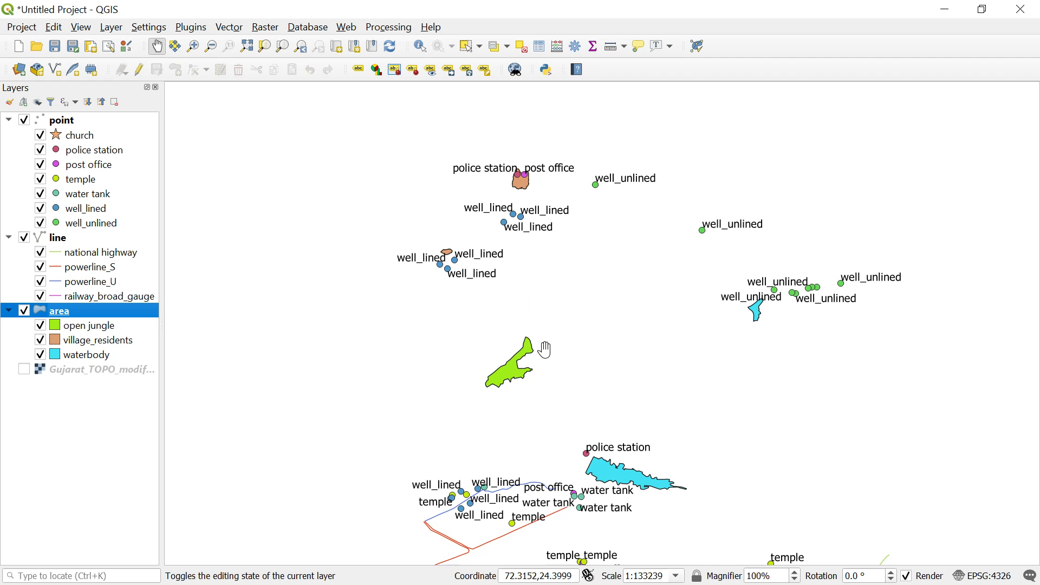
Replace the open jungle category's symbol with the black dotted preset fill from the favorites, apply it and close the properties.
right_click(76, 313)
left_click(115, 302)
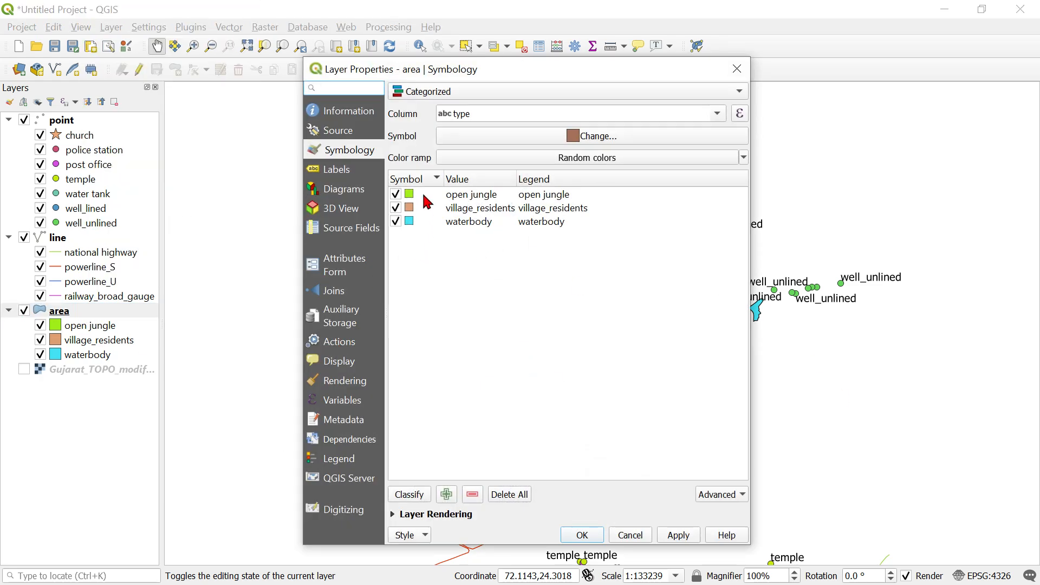
double_click(425, 196)
scroll(666, 387, "down", 2)
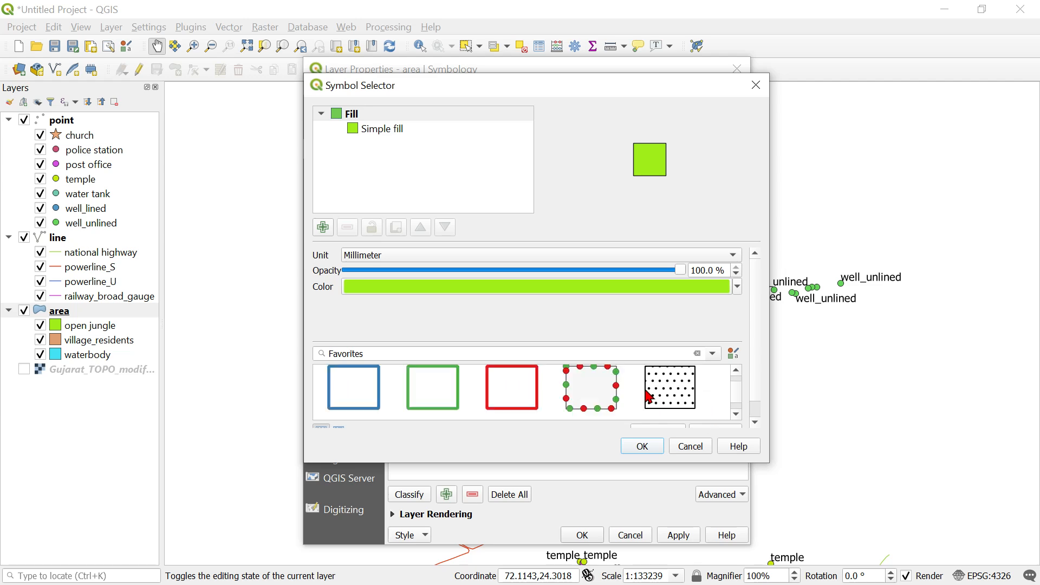
left_click(665, 380)
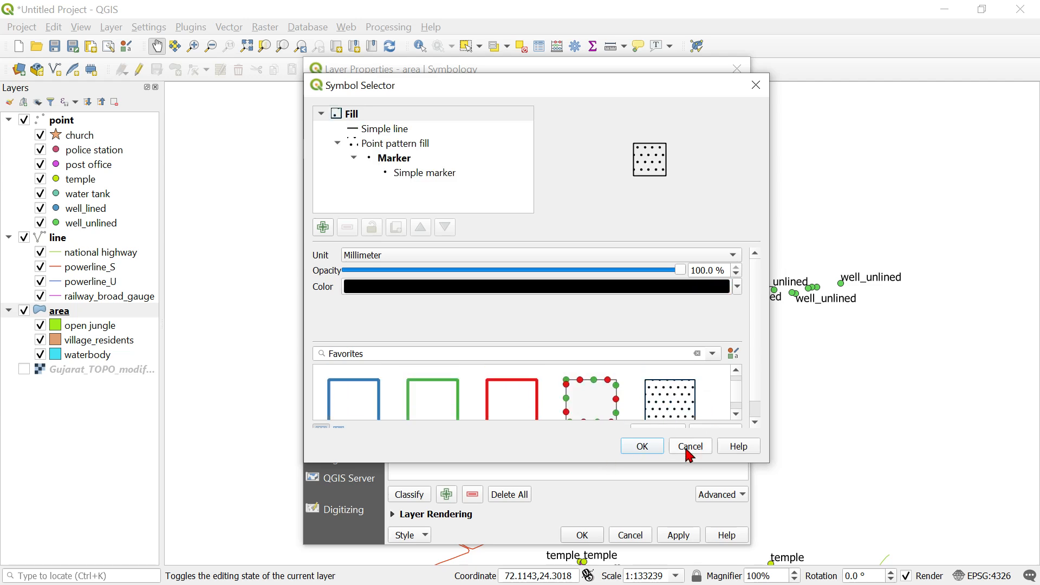
left_click(656, 447)
left_click(678, 535)
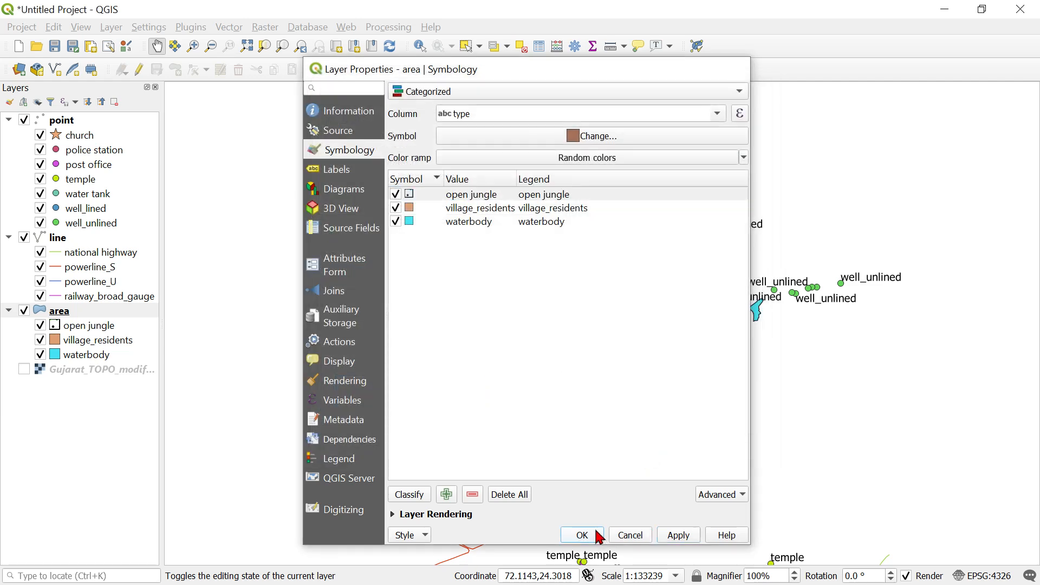
left_click(591, 535)
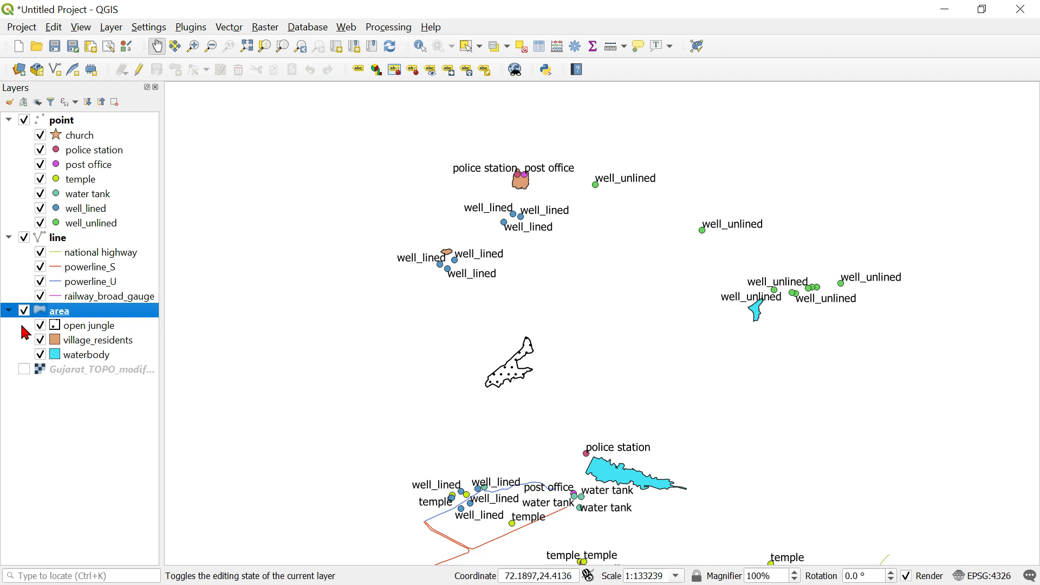
double_click(89, 326)
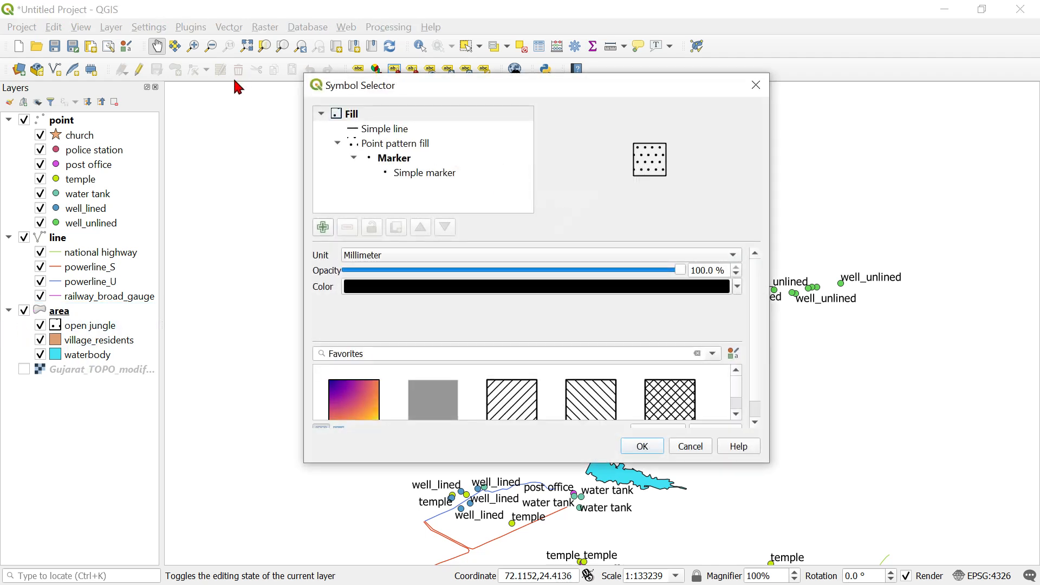
left_click(423, 180)
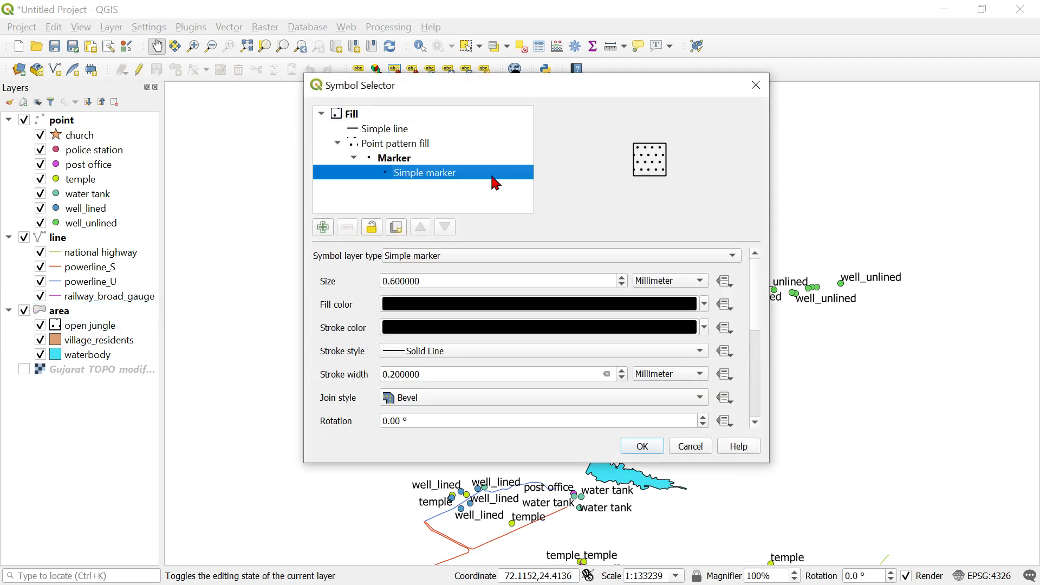
scroll(504, 352, "down", 1)
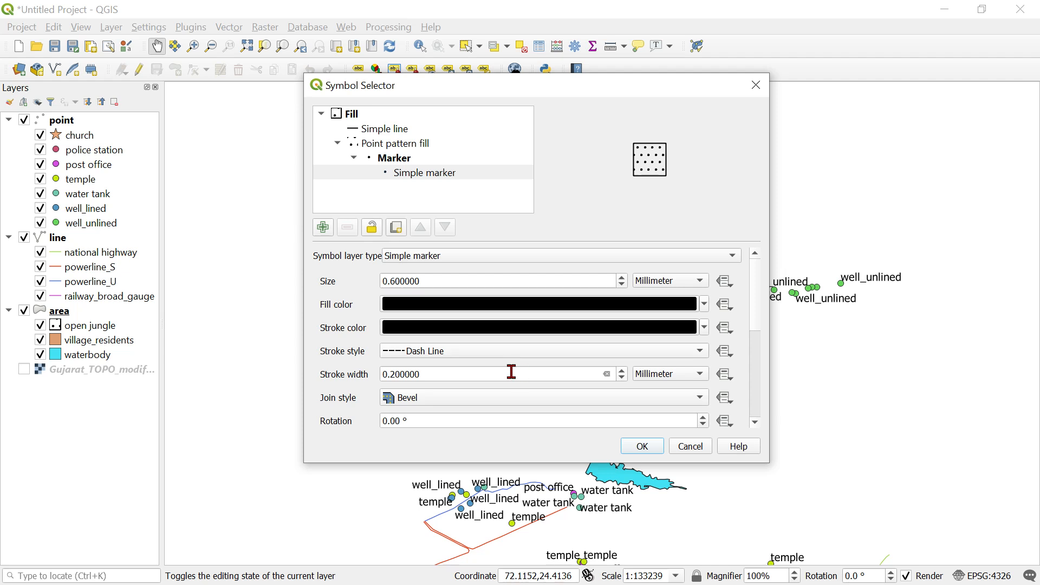
left_click(386, 146)
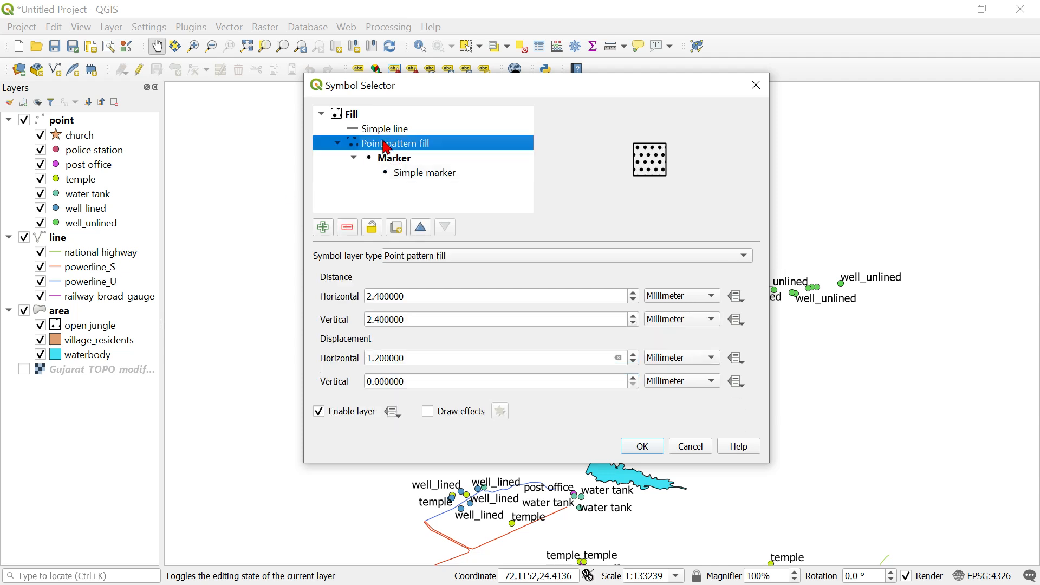
left_click(500, 258)
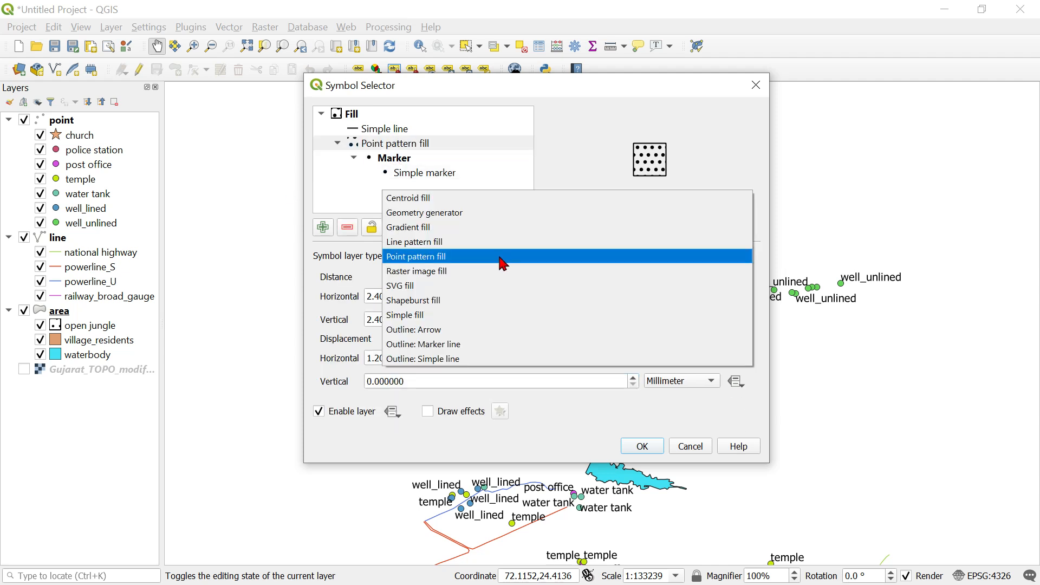
left_click(500, 264)
left_click(537, 380)
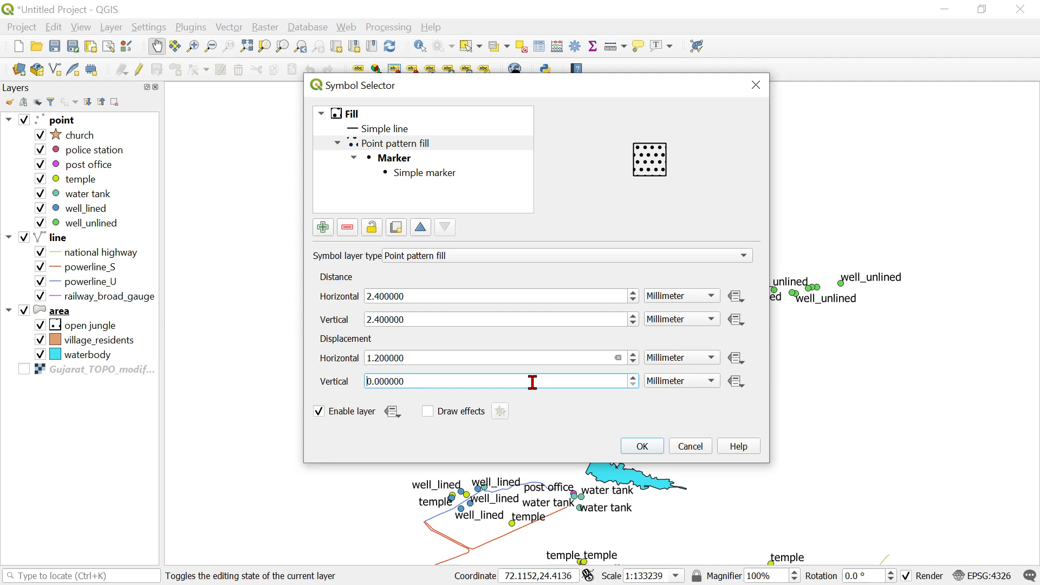
left_click(693, 447)
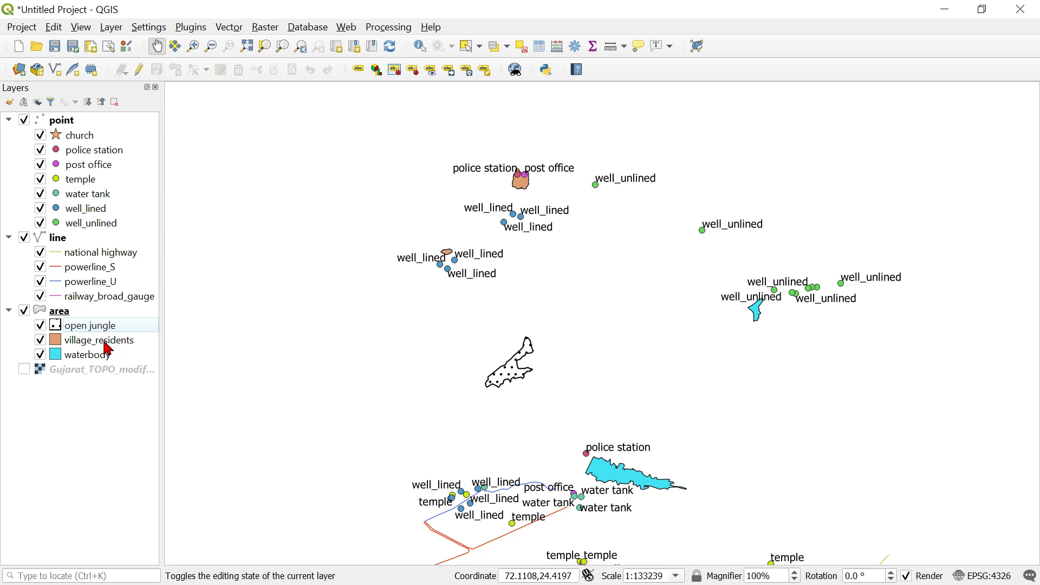
Show the Gujarat topographic raster beneath the styled point, line and area layers.
left_click(25, 369)
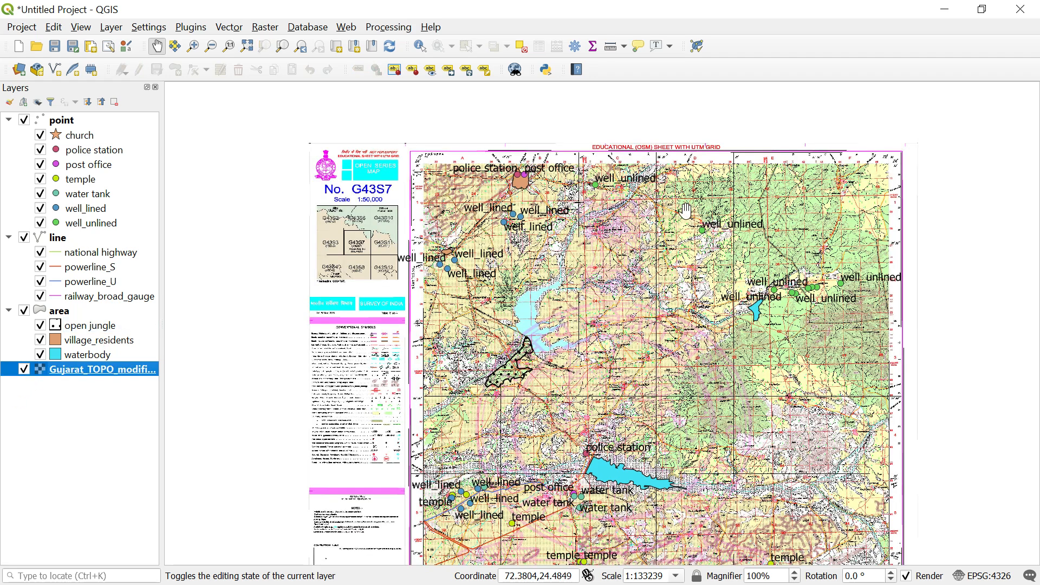